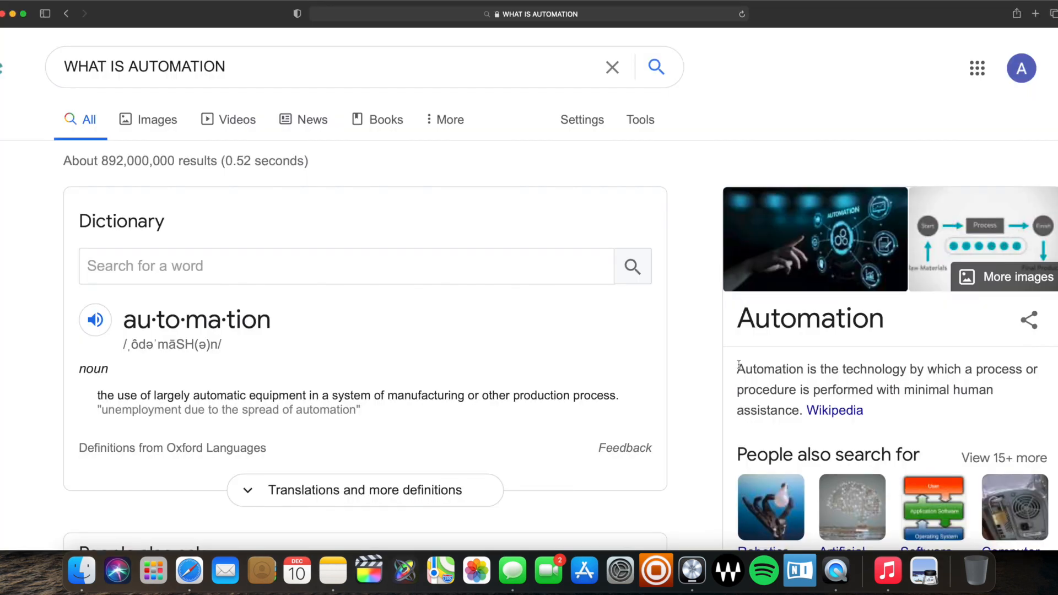
Highlight the Wikipedia definition of automation beside the search results, and clear the selection
drag(740, 367, 940, 417)
click(699, 348)
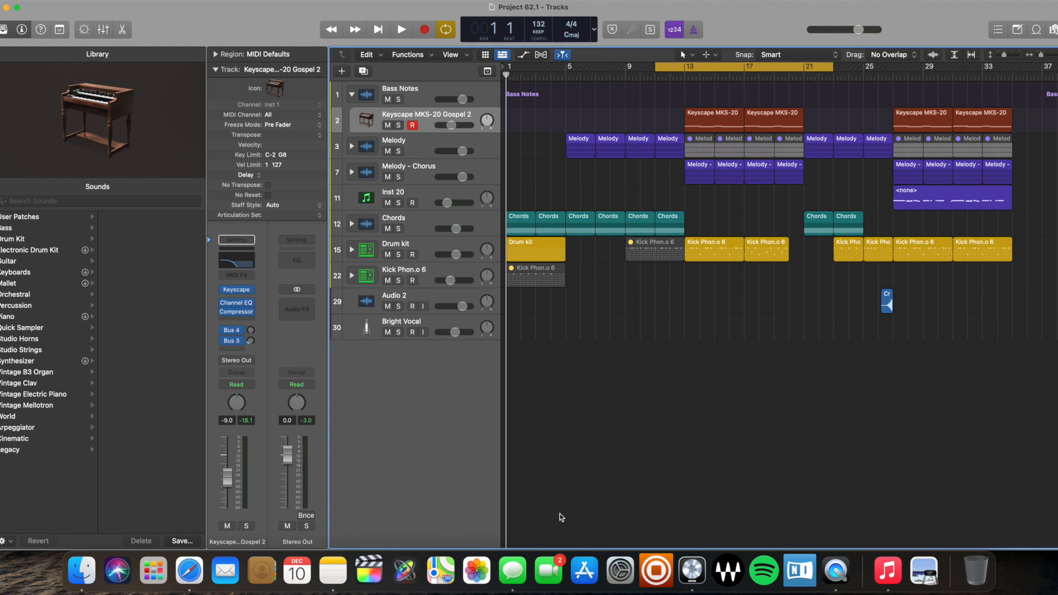
Play the arrangement from bar 1 and stop it at about bar 22
click(328, 582)
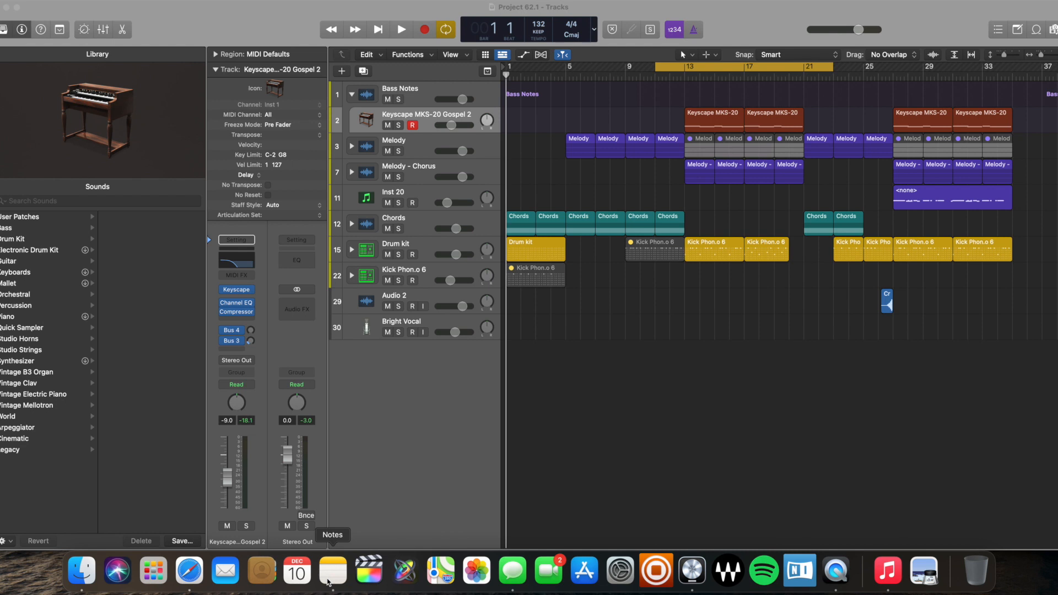
click(610, 375)
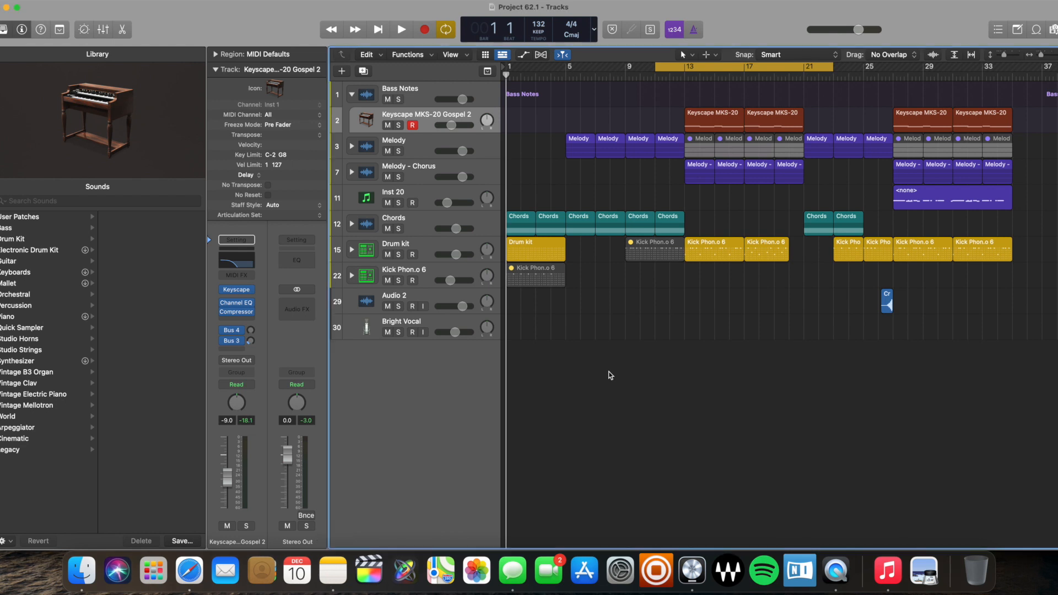
key(space)
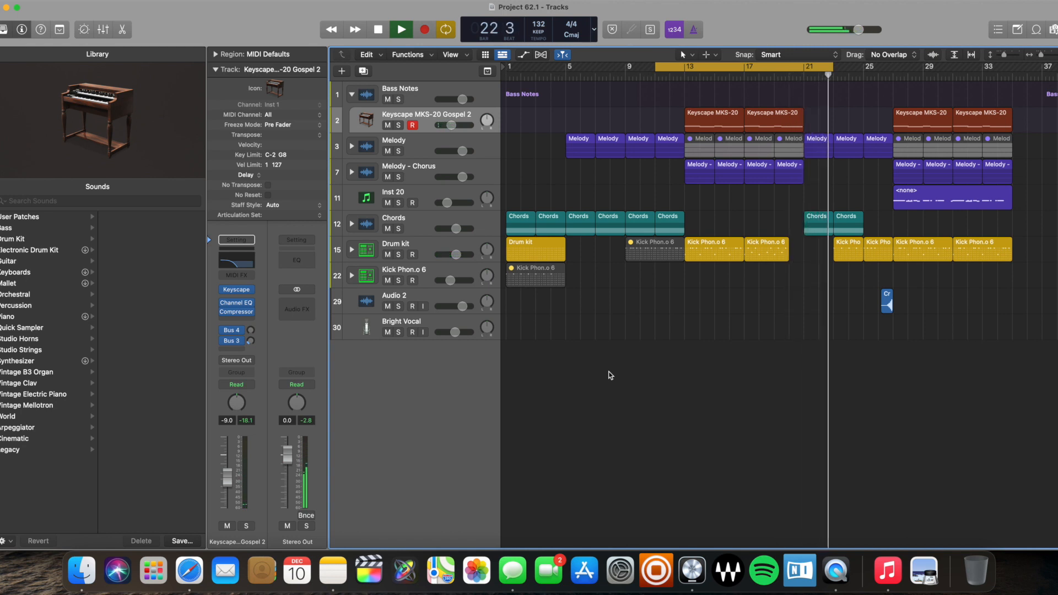
key(space)
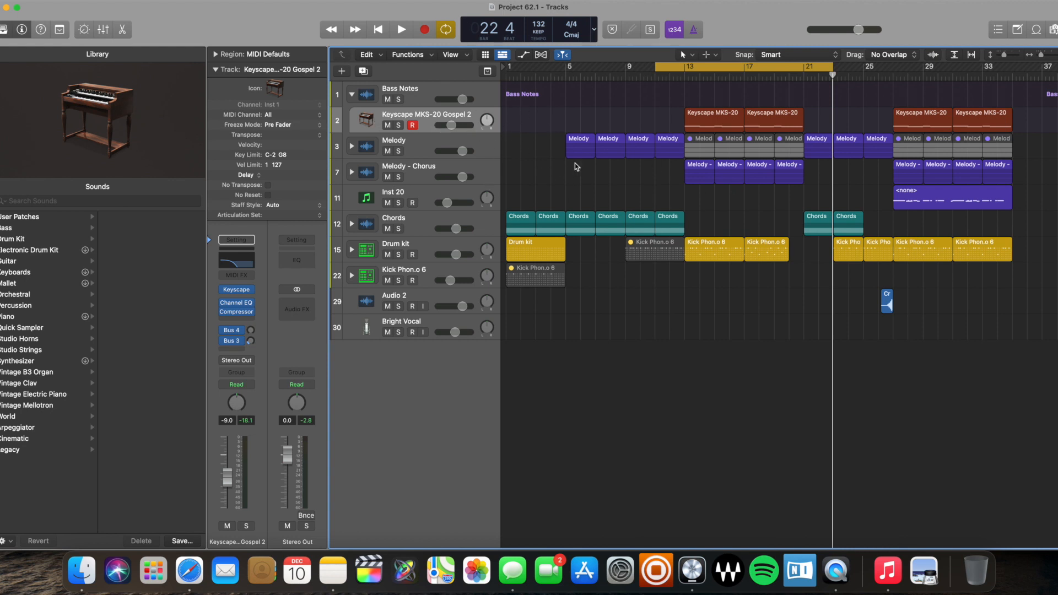
Open the first Keyscape MKS-20 Gospel 2 region, at bar 13, in the Piano Roll
click(710, 122)
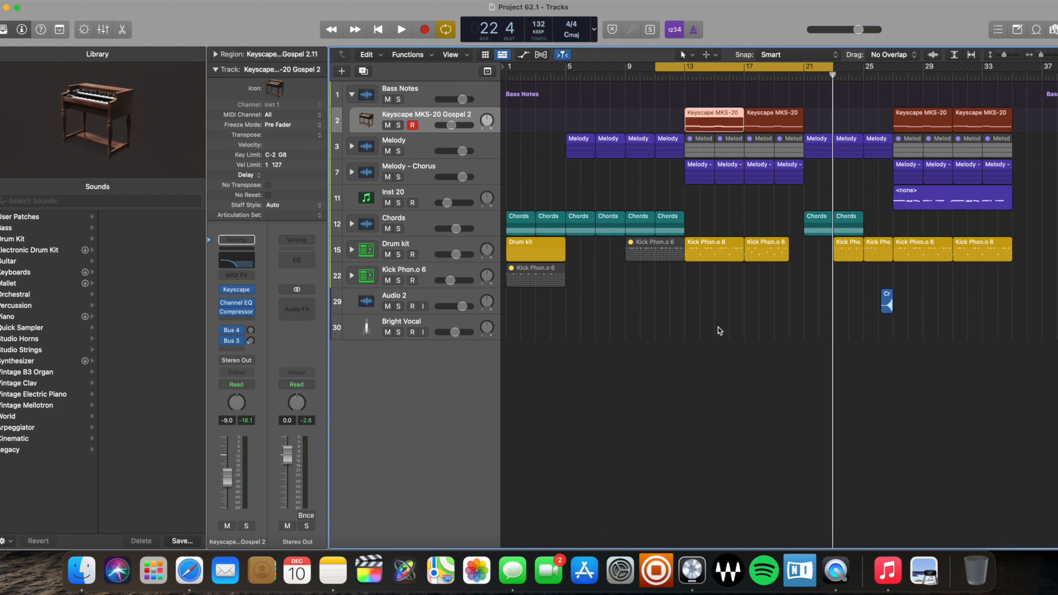
key(p)
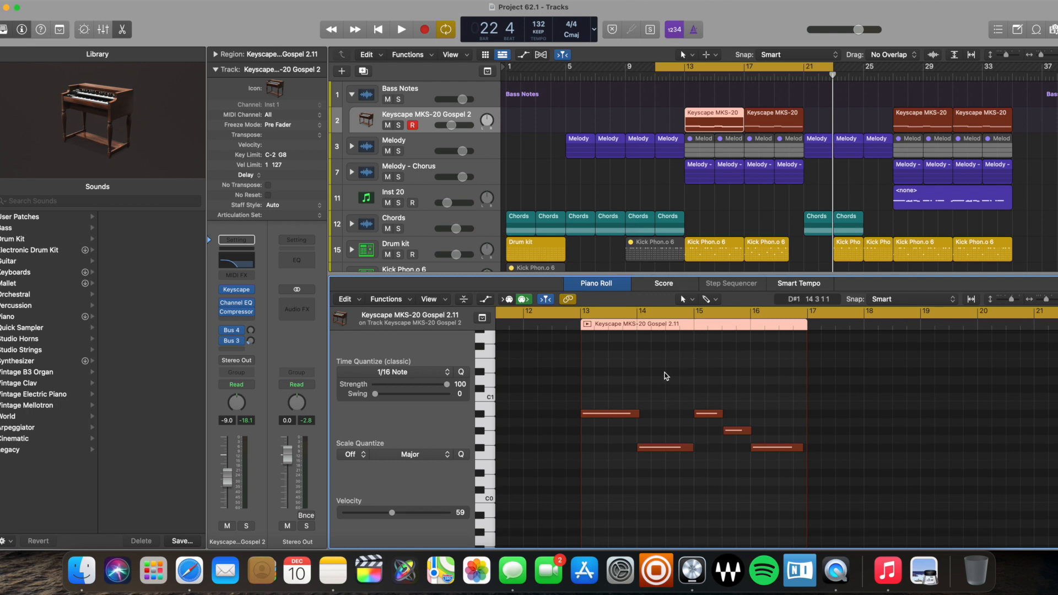
key(Tab)
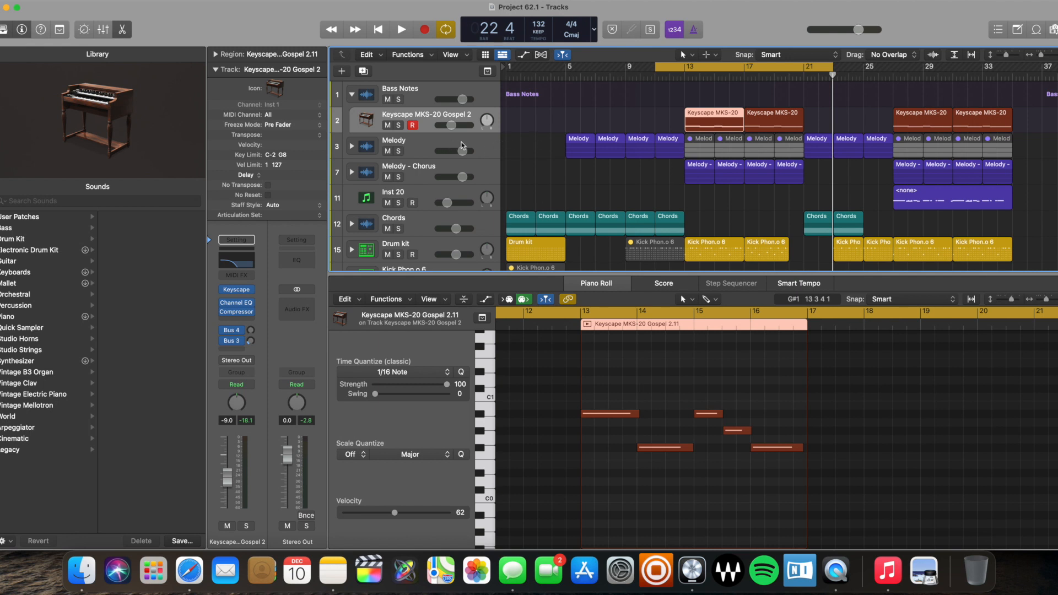
click(679, 399)
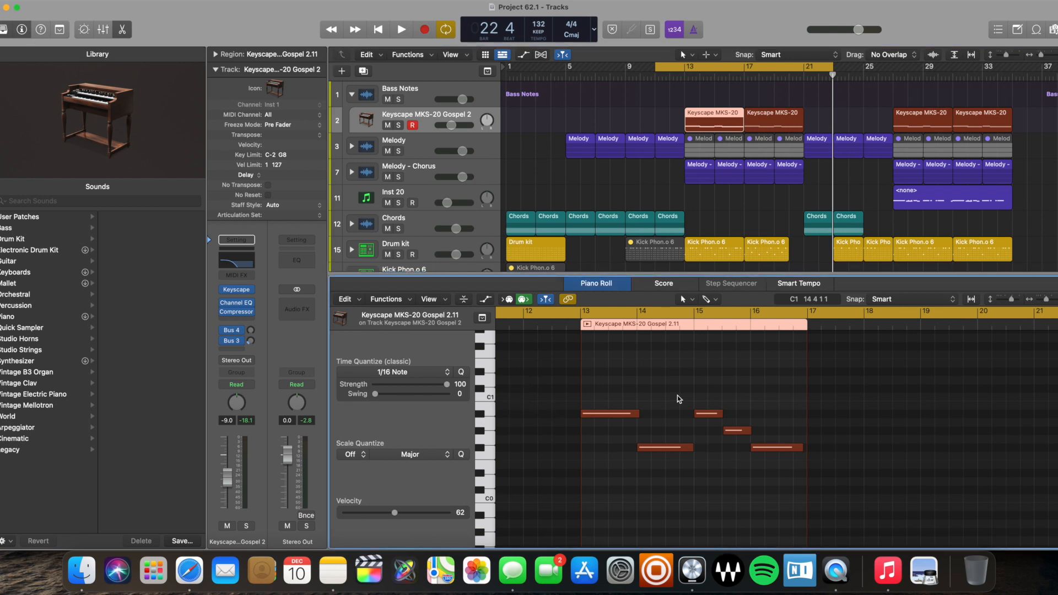
Show the Piano Roll's region automation area and choose Volume as its parameter
key(a)
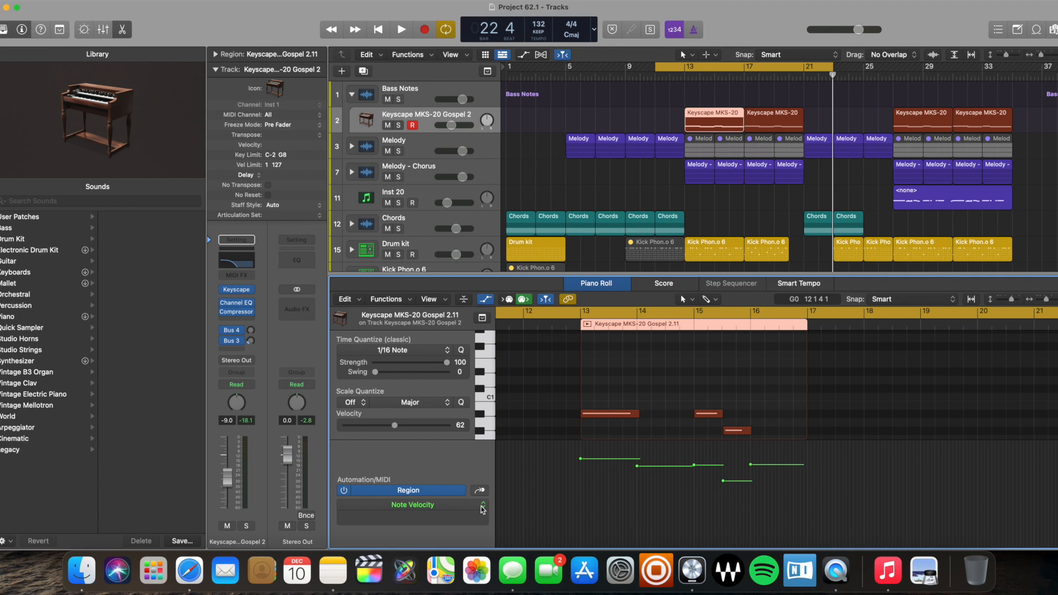
click(482, 507)
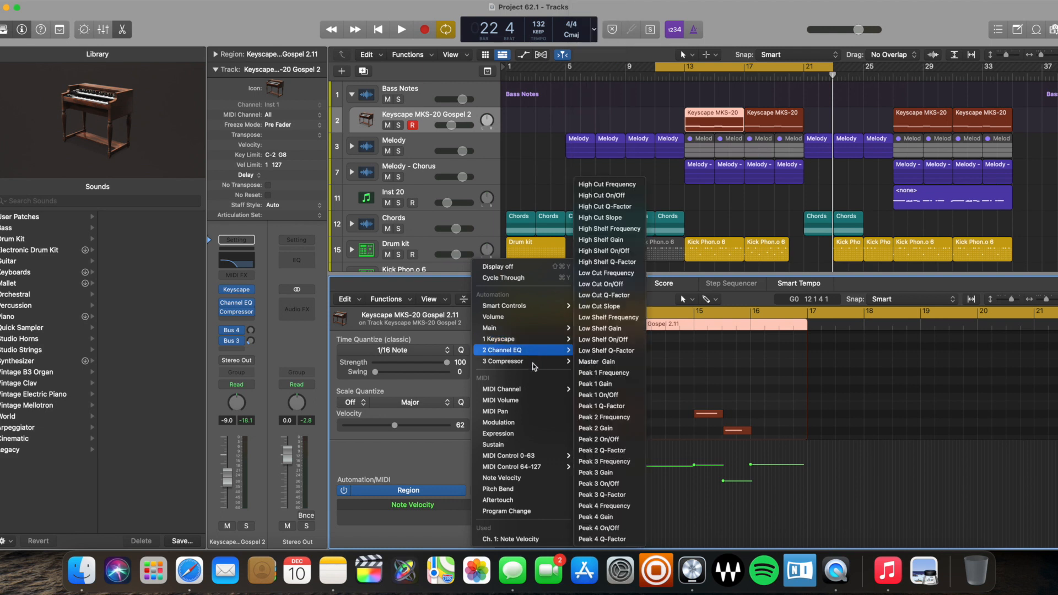
click(494, 317)
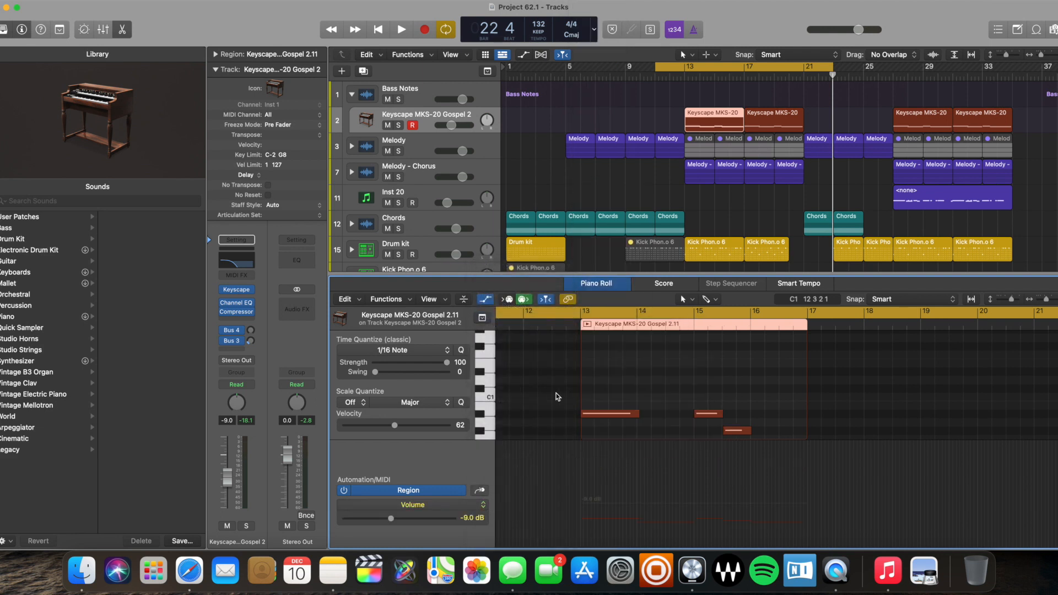
Add volume automation points at -9.0 dB near bars 14, 15, 16 and the region's end
scroll(589, 496, down, 3)
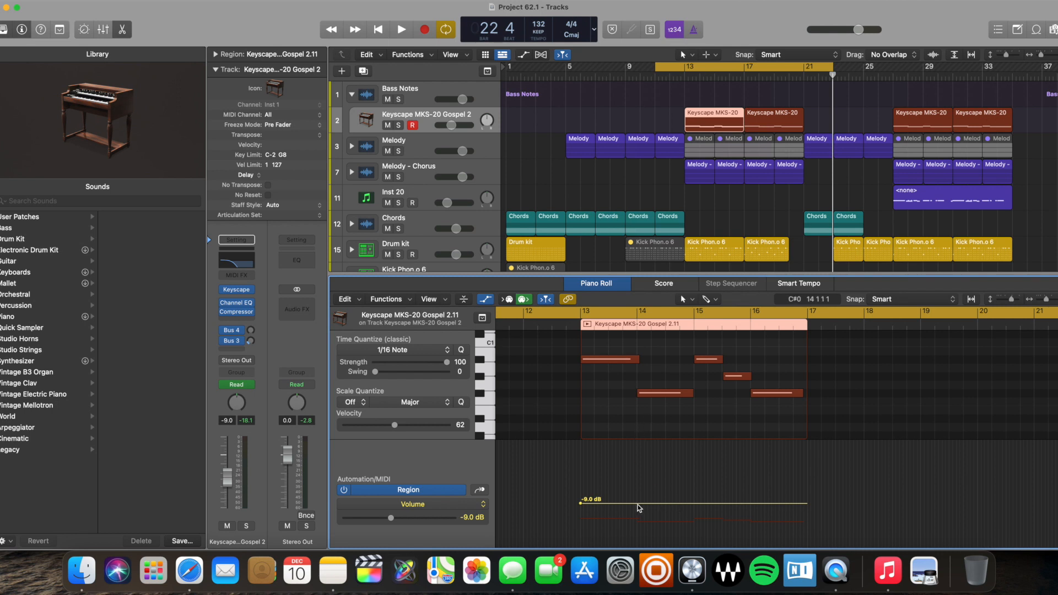
click(637, 504)
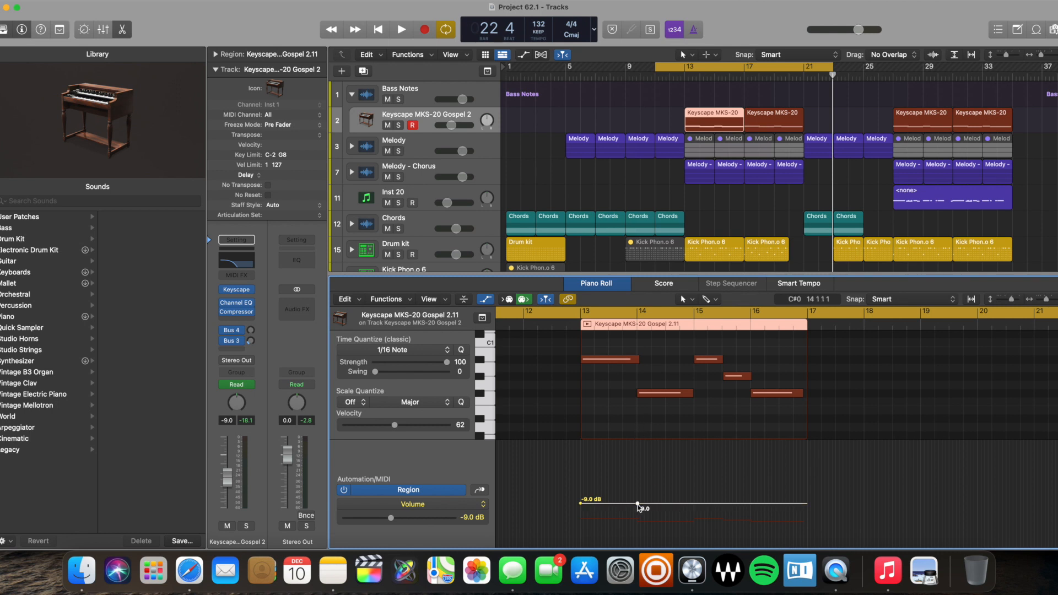
click(692, 503)
click(750, 503)
click(805, 503)
Set Snap Automation to Automatic for the Piano Roll
key(super+Right)
key(super+Right)
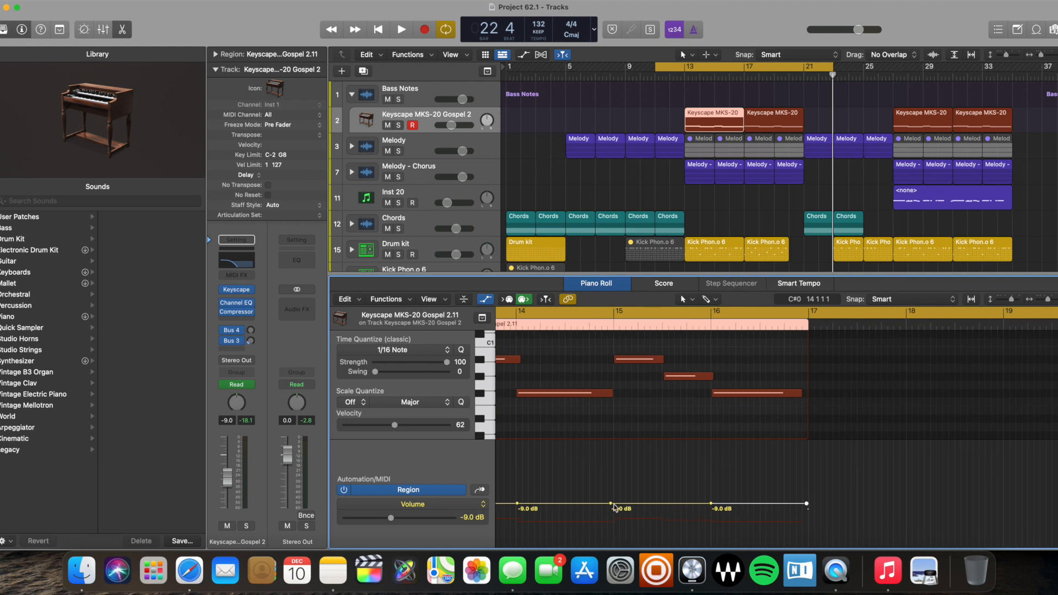
key(super+Right)
key(super+Right)
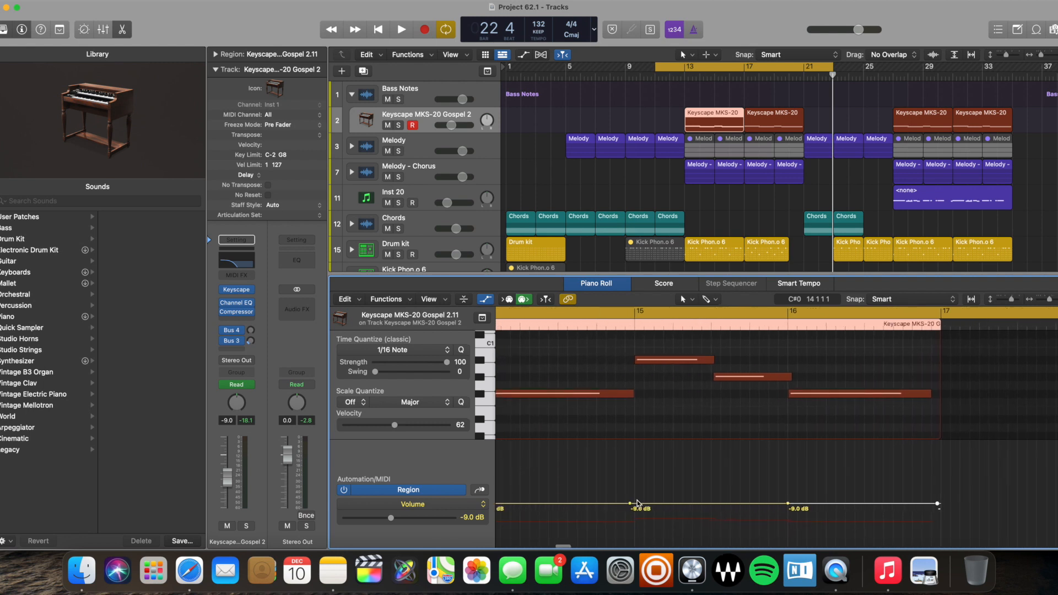
scroll(638, 427, left, 5)
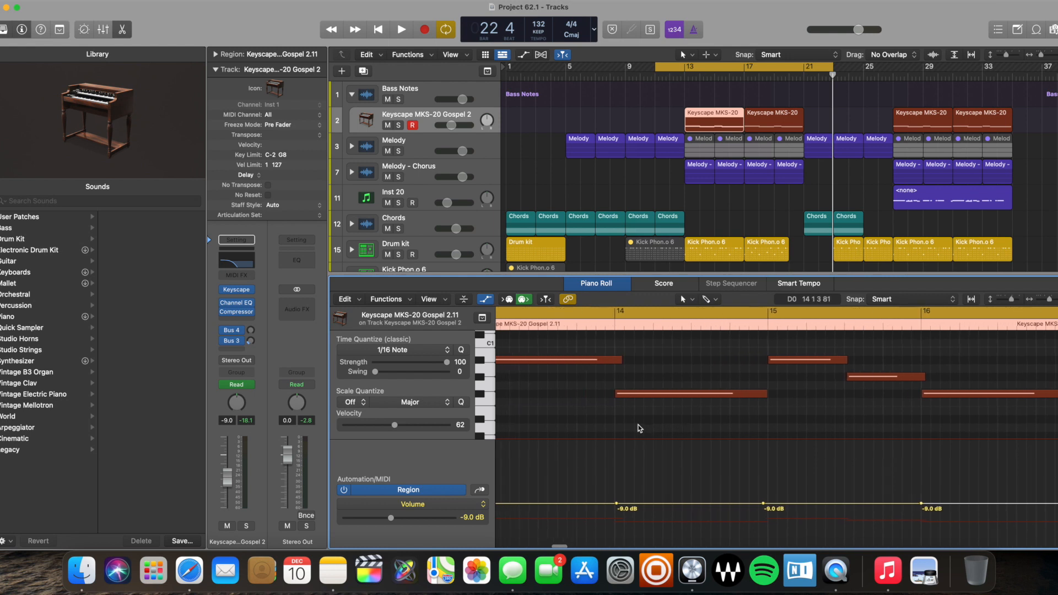
scroll(638, 428, left, 1)
key(super+Left)
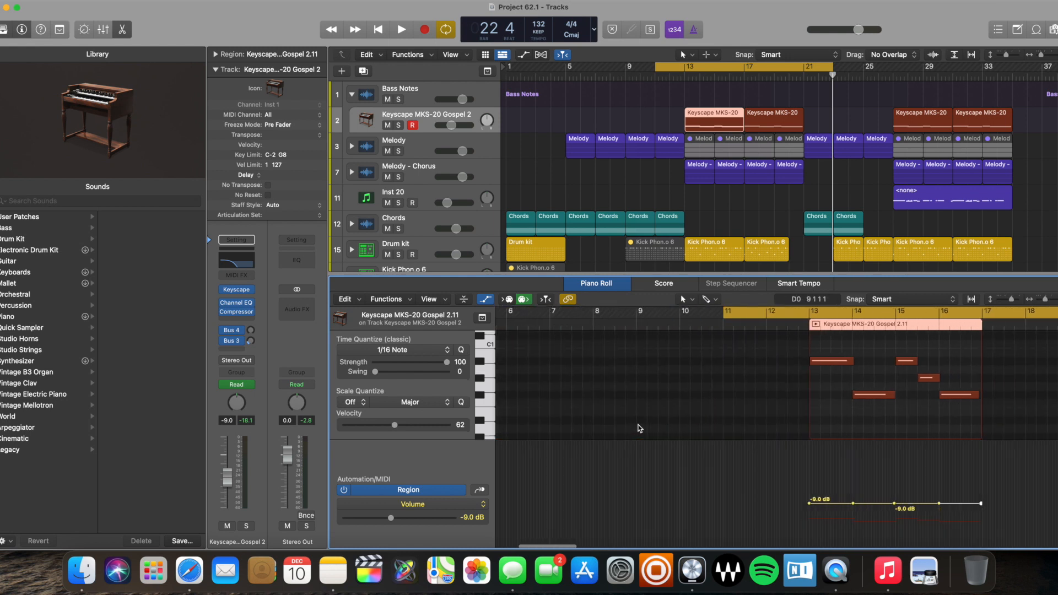
key(super+Right)
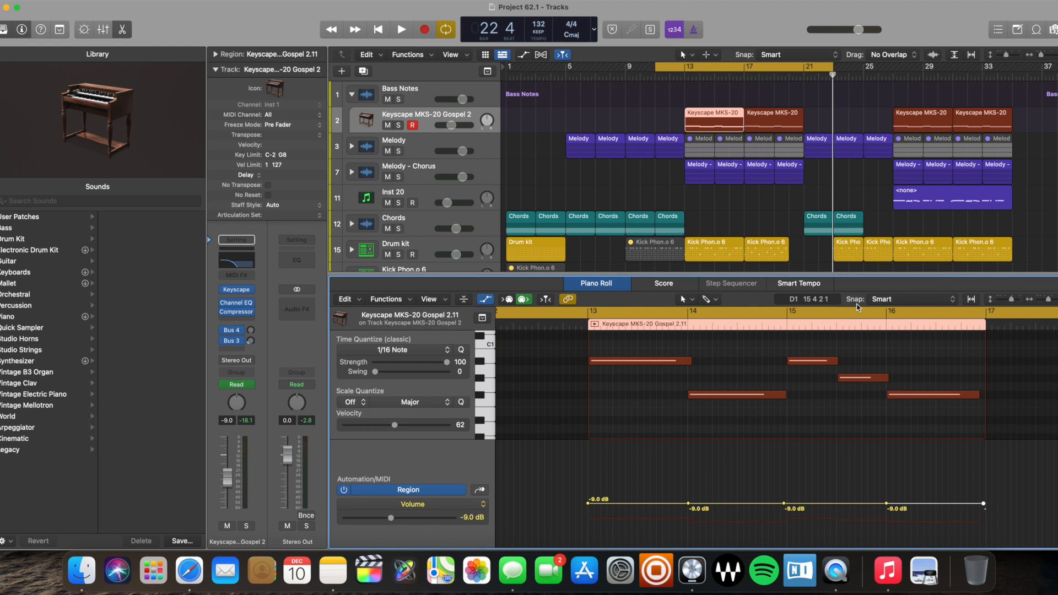
mouse_move(950, 304)
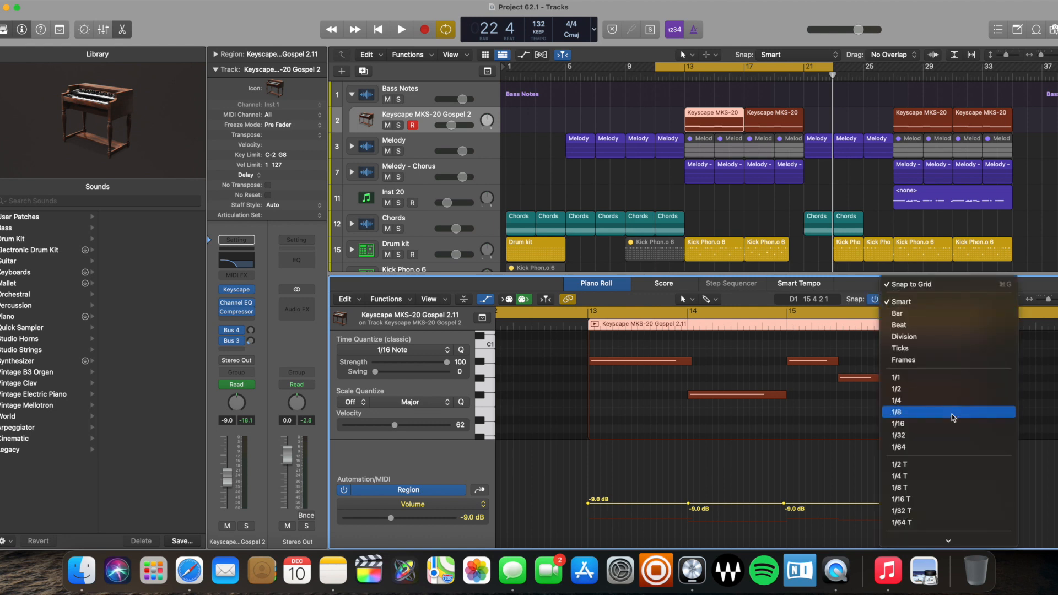
scroll(949, 499, down, 3)
mouse_move(944, 529)
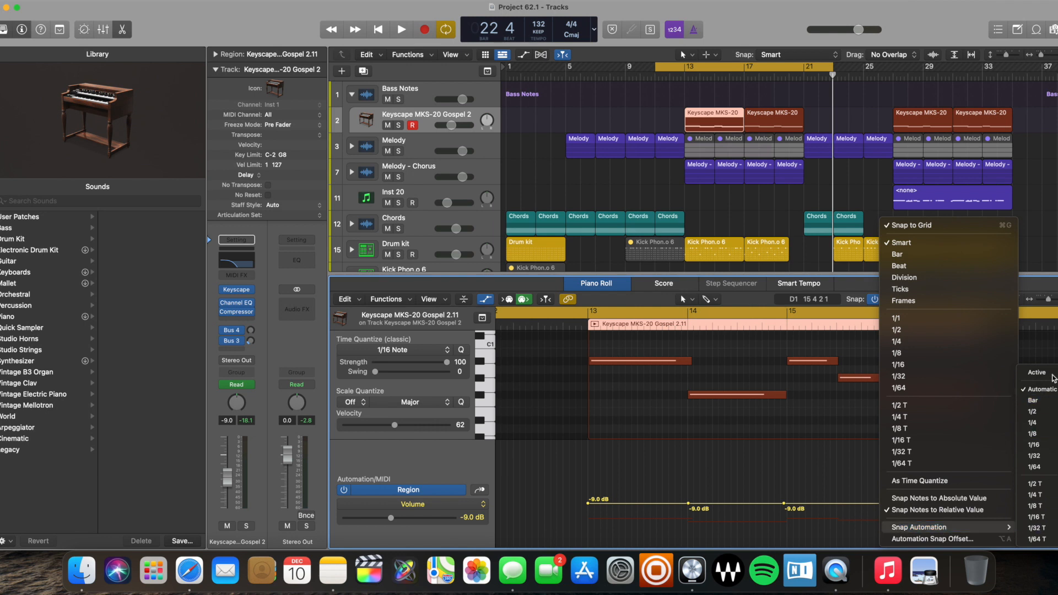
click(1035, 389)
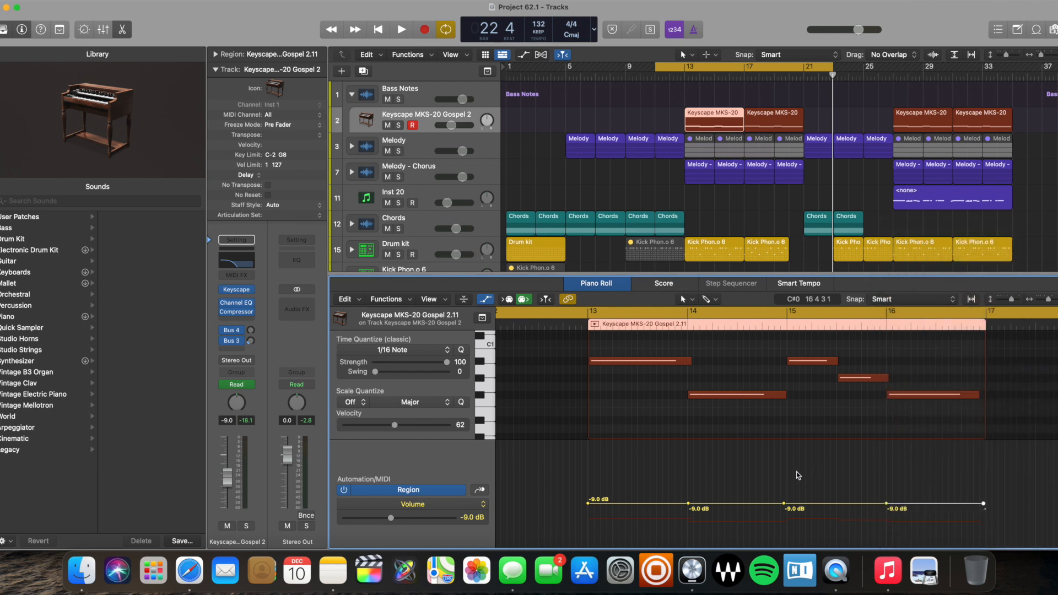
Align the volume points at bars 15 and 14 with their bar lines, keeping both at -9.0 dB
drag(785, 503, 786, 504)
drag(689, 504, 687, 504)
click(712, 504)
key(super+z)
scroll(739, 477, down, 2)
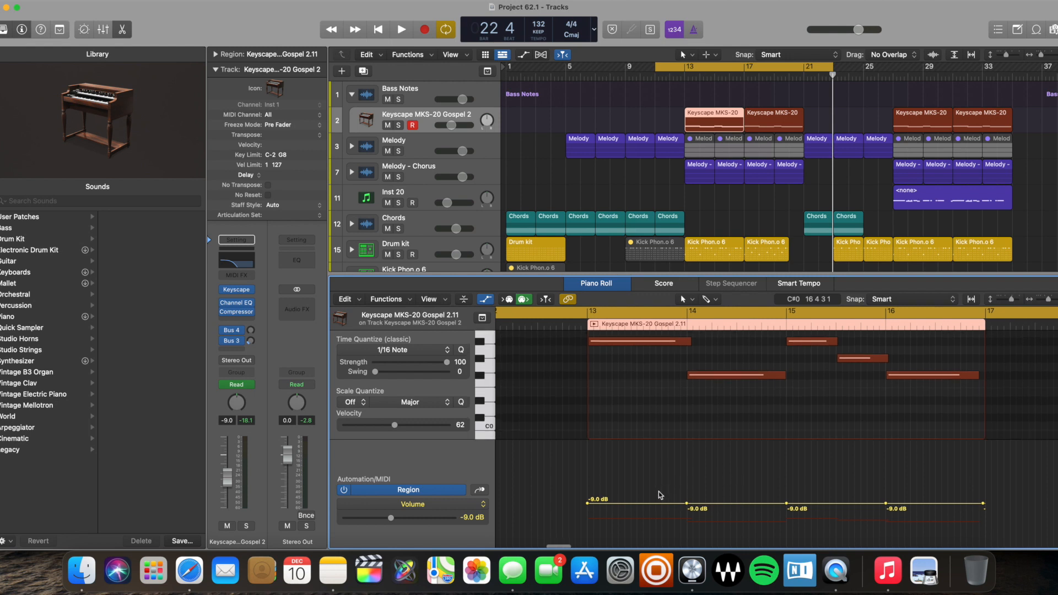
Create a volume fade-in by lowering the bar 13 point to minus infinity dB and the bar 14 point to -16.1 dB
scroll(711, 483, up, 1)
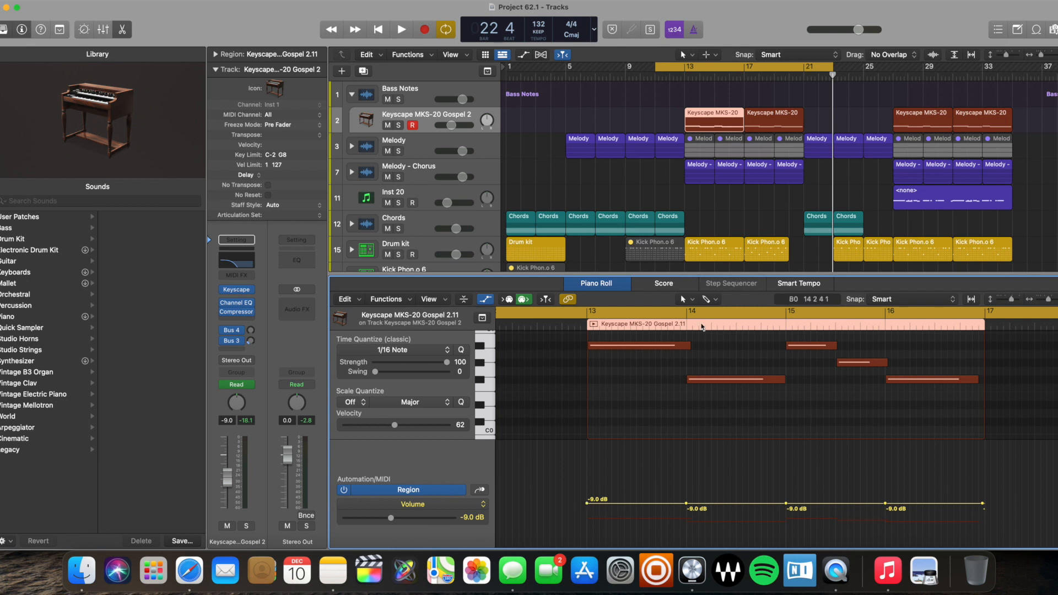
scroll(665, 389, up, 3)
scroll(666, 389, up, 1)
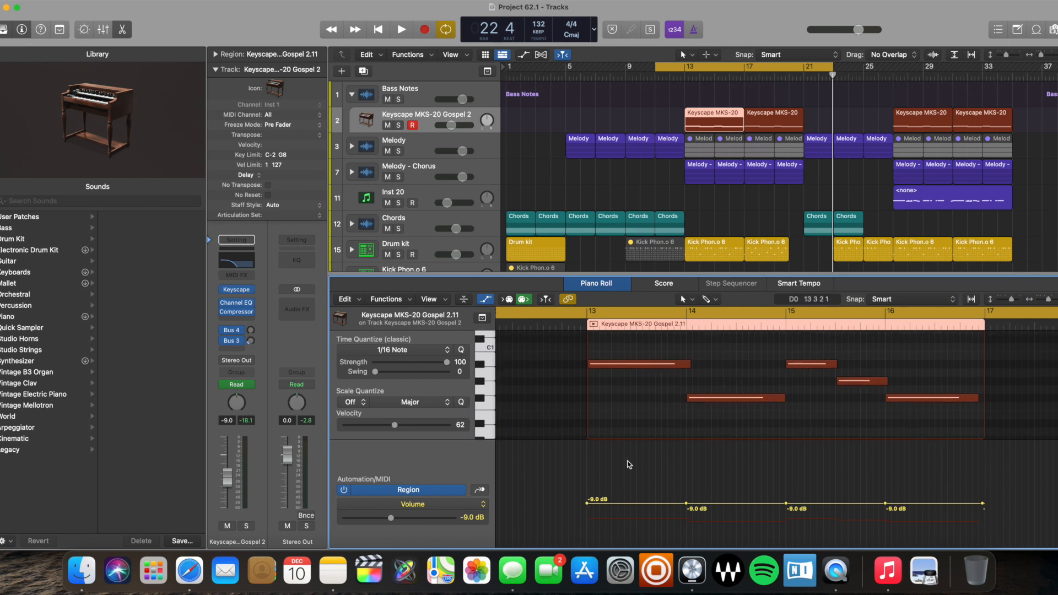
drag(588, 506, 579, 554)
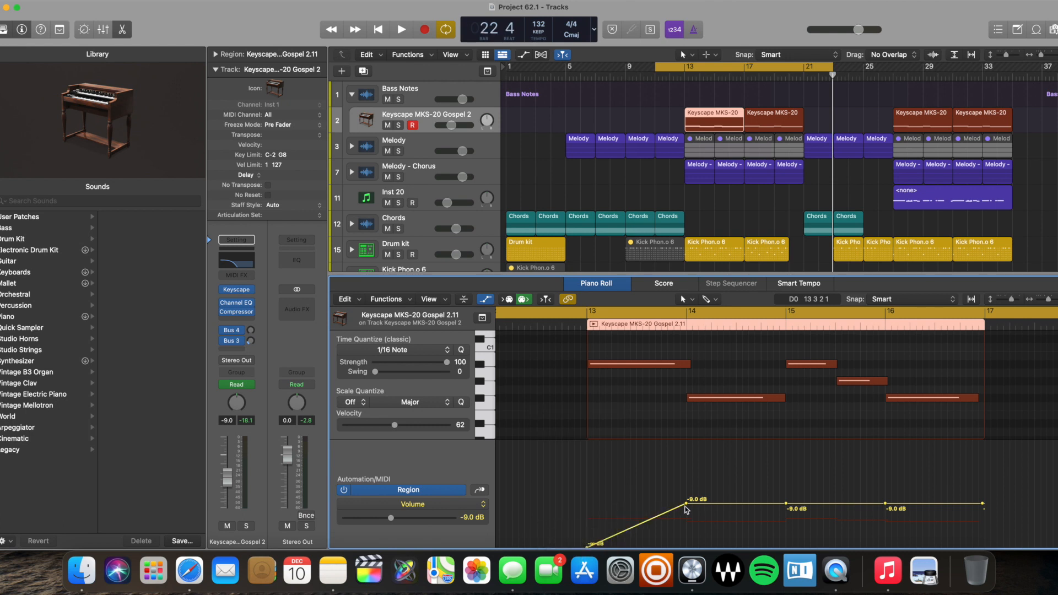
drag(685, 505, 686, 518)
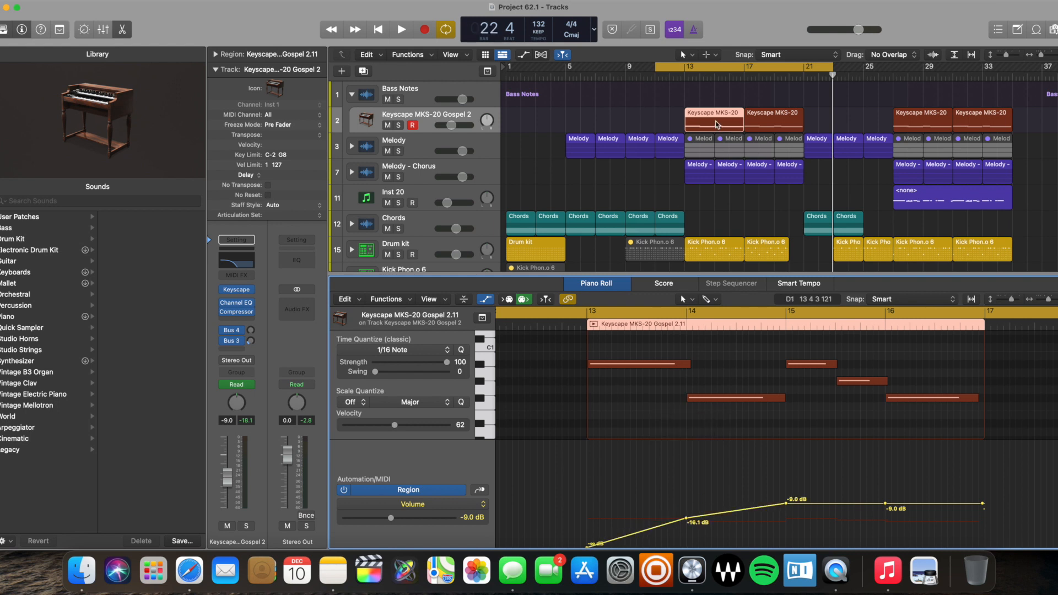
Play the fade-in within the full mix, and play it again with the Keyscape MKS-20 Gospel 2 track soloed
key(space)
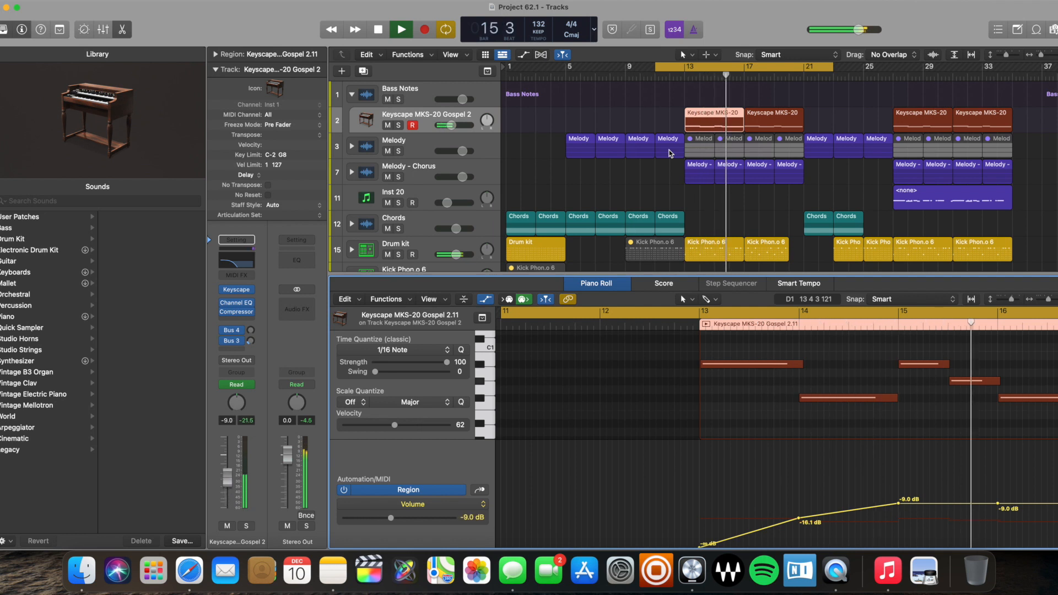
key(space)
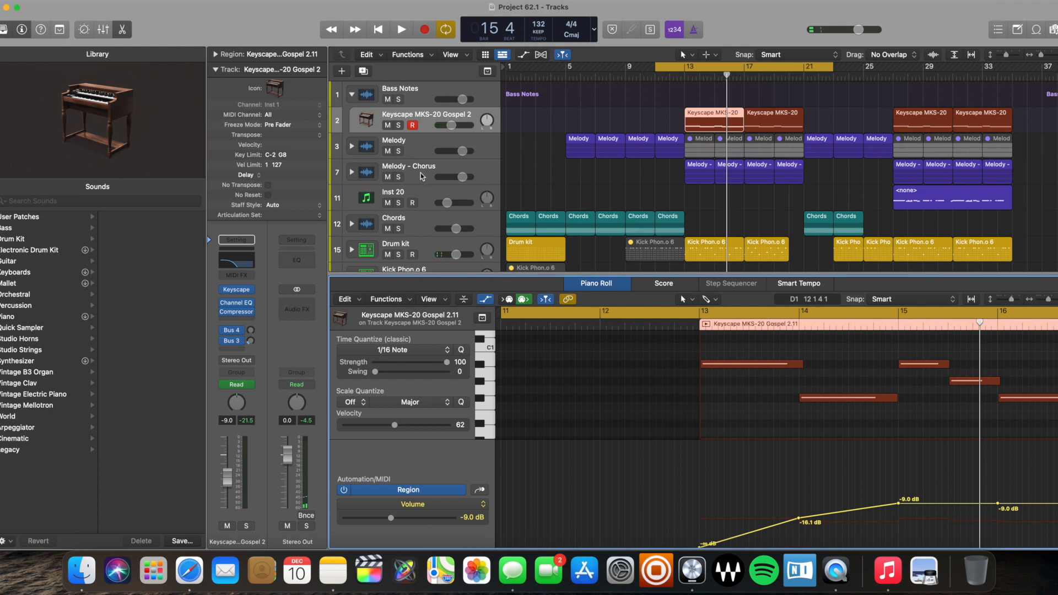
click(399, 125)
key(space)
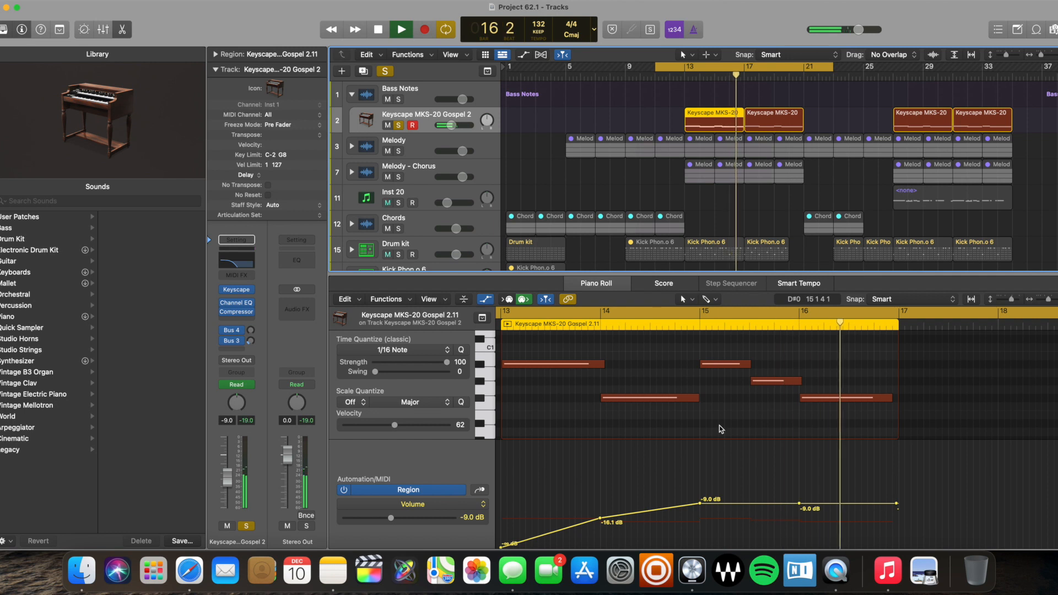
key(space)
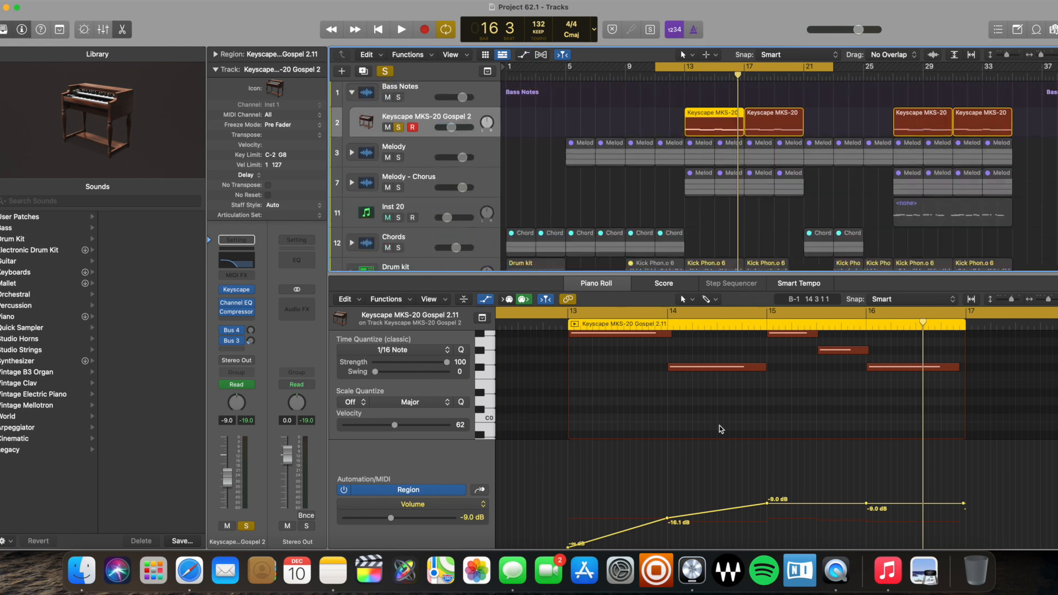
Hide the automation area in the Piano Roll and bring the region's notes back into view
click(667, 460)
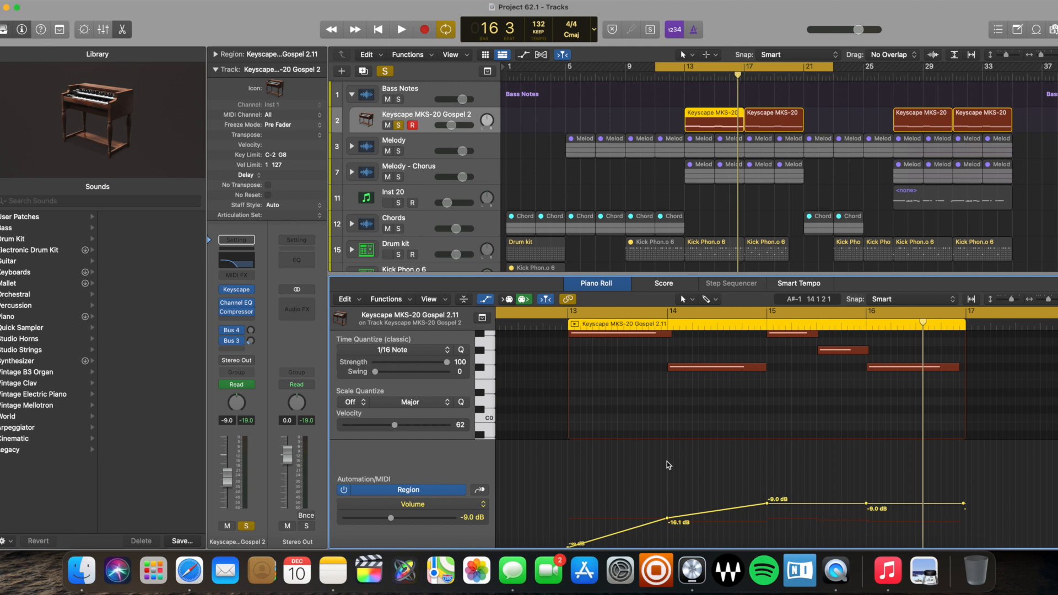
key(a)
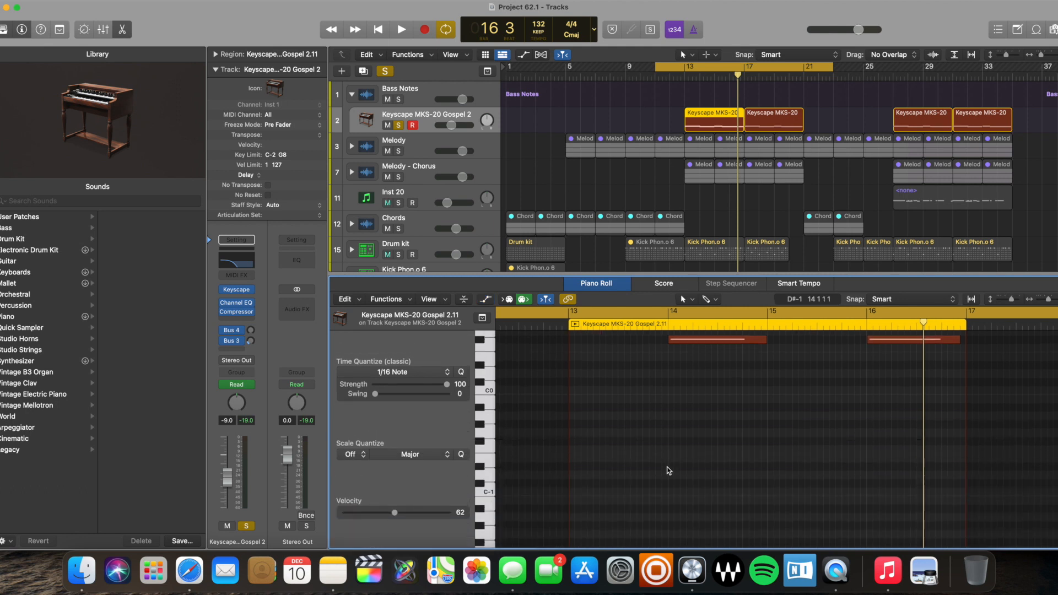
scroll(668, 471, up, 2)
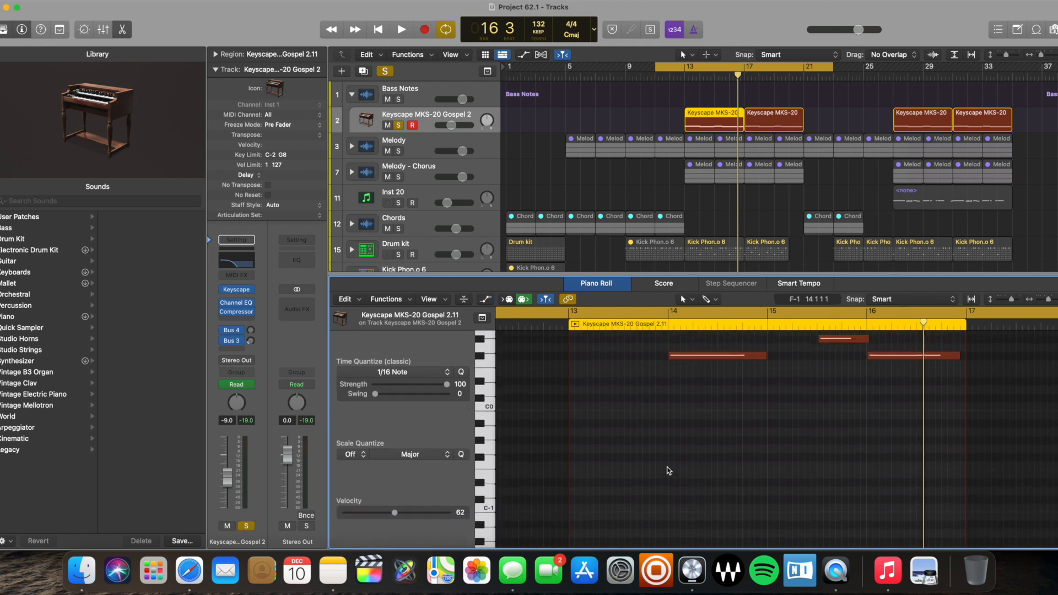
scroll(668, 471, up, 5)
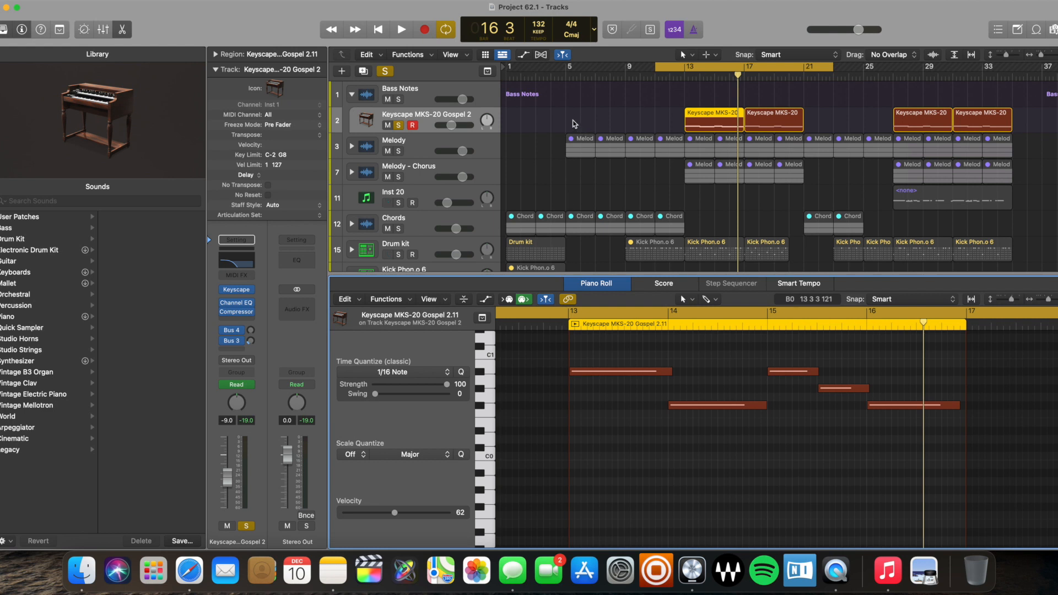
Close the Piano Roll, clear the region selection and show track automation in the Tracks area
key(e)
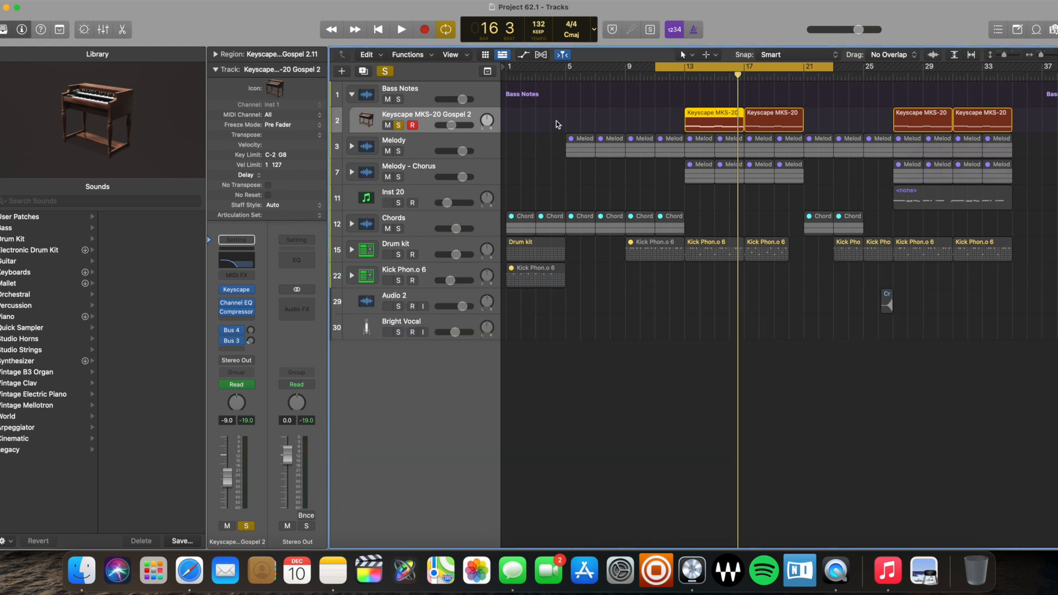
click(556, 121)
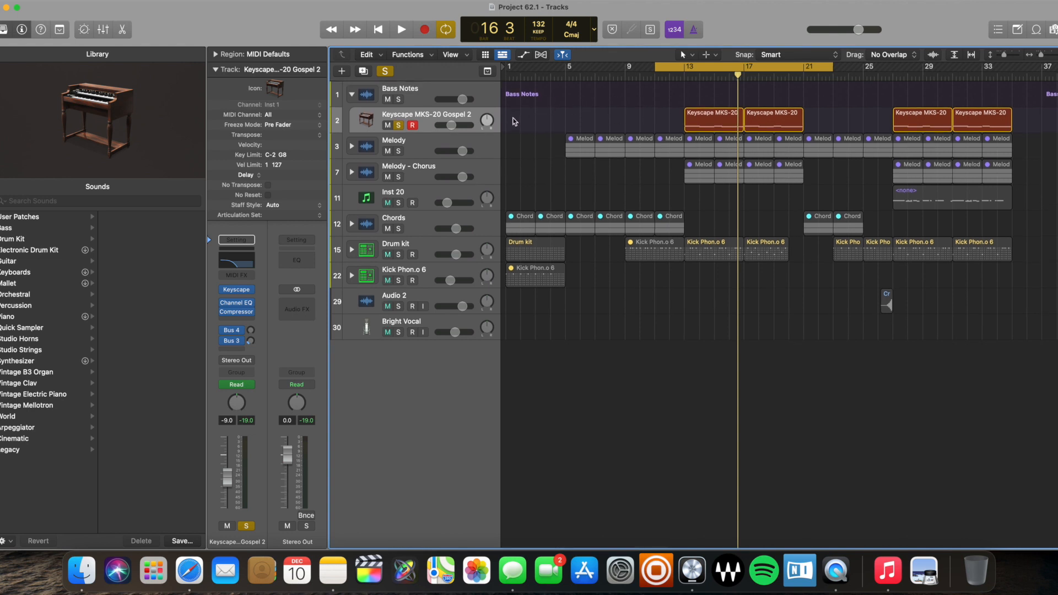
key(a)
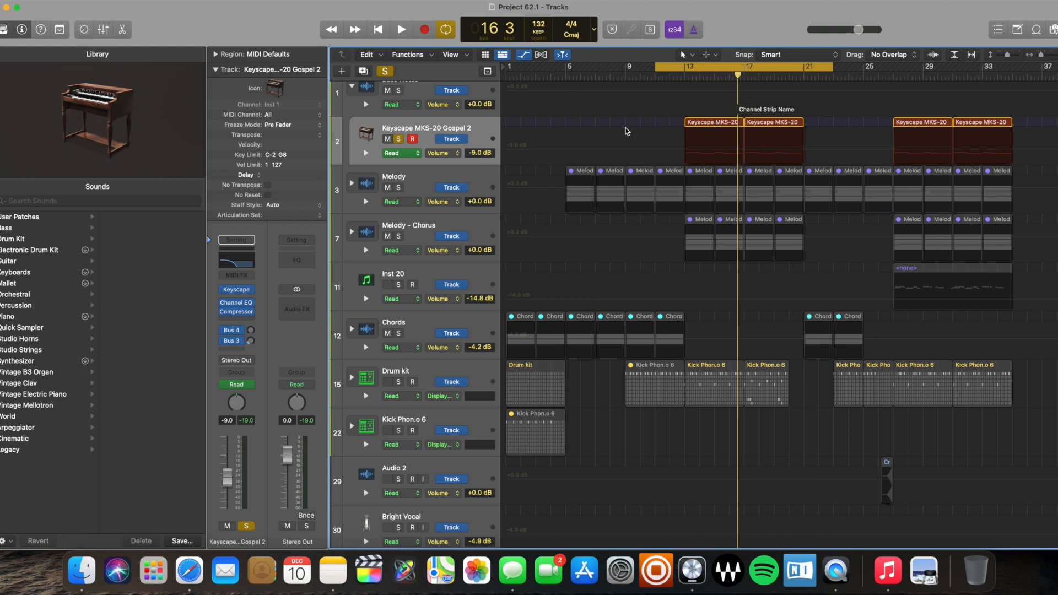
Unsolo the Keyscape MKS-20 Gospel 2 track and expand the Melody - Chorus track stack, leaving the Melody stack collapsed
click(352, 185)
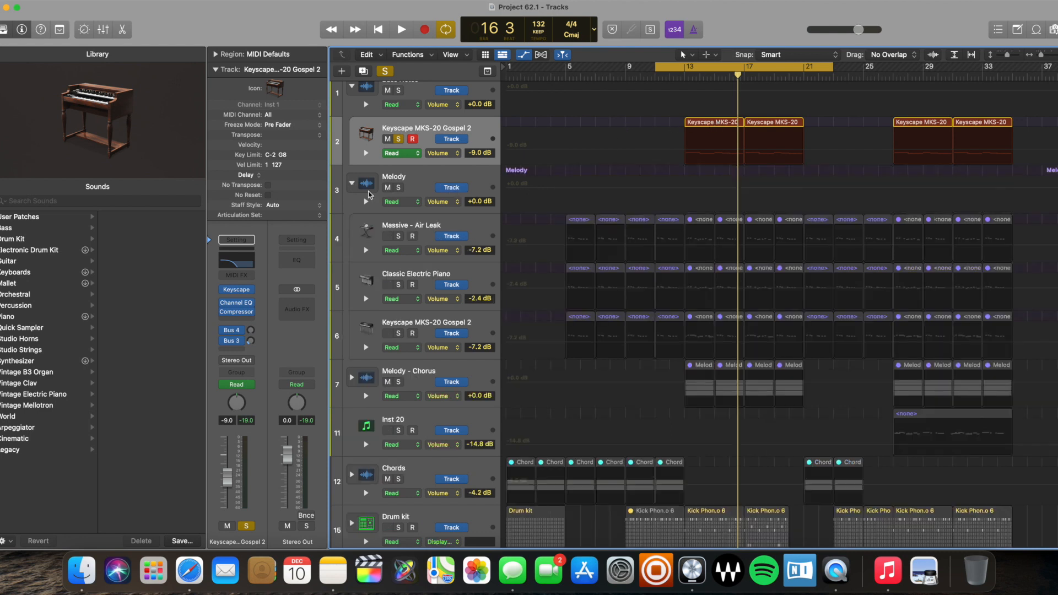
click(398, 139)
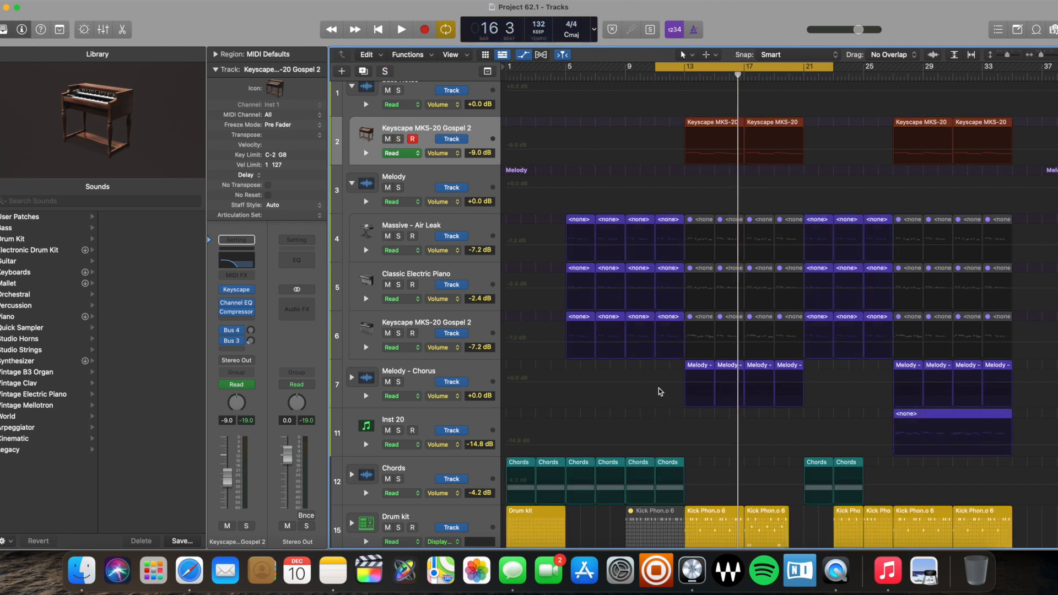
click(352, 183)
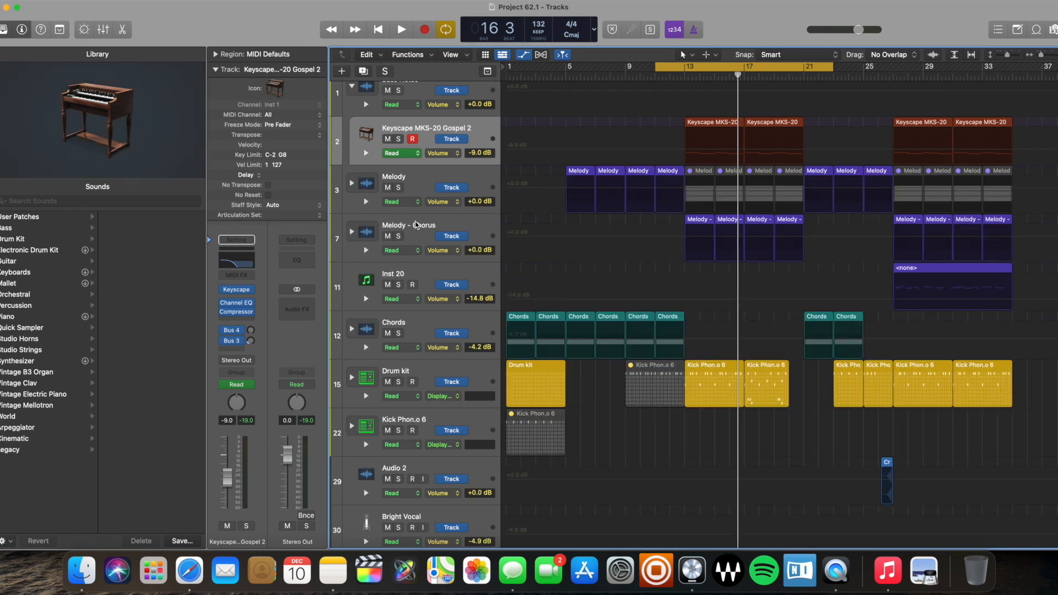
click(357, 232)
click(352, 232)
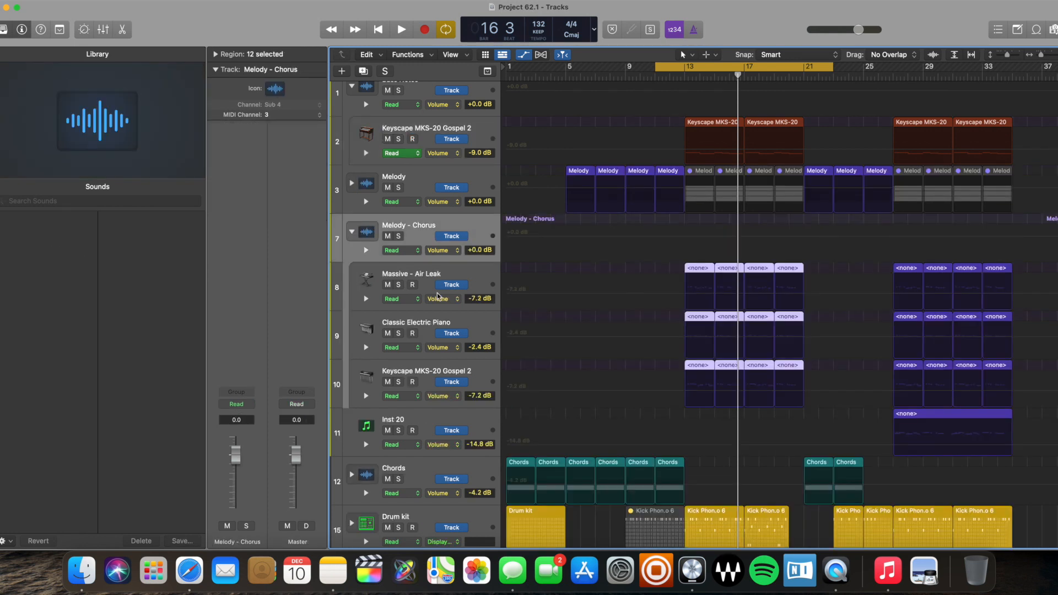
Select the Massive - Air Leak, Classic Electric Piano and Keyscape MKS-20 Gospel 2 tracks together in the Melody - Chorus stack
click(431, 324)
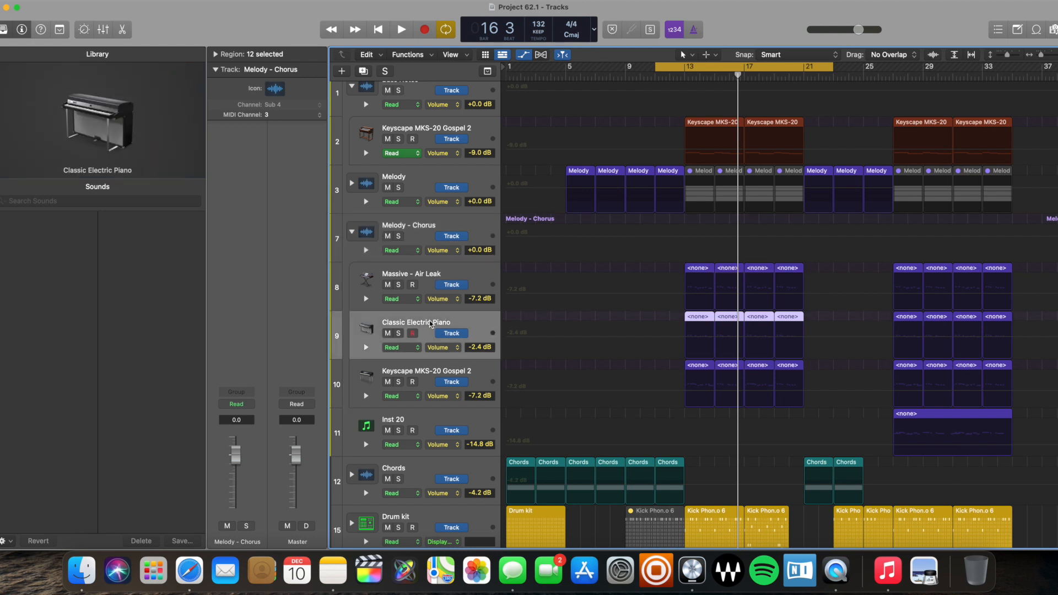
click(455, 273)
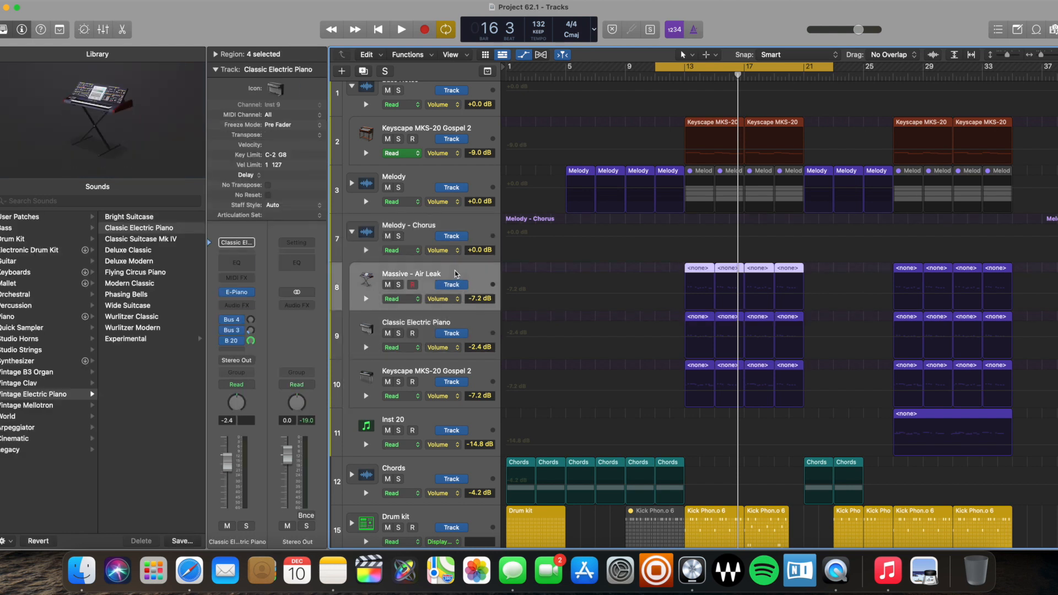
shift+click(460, 324)
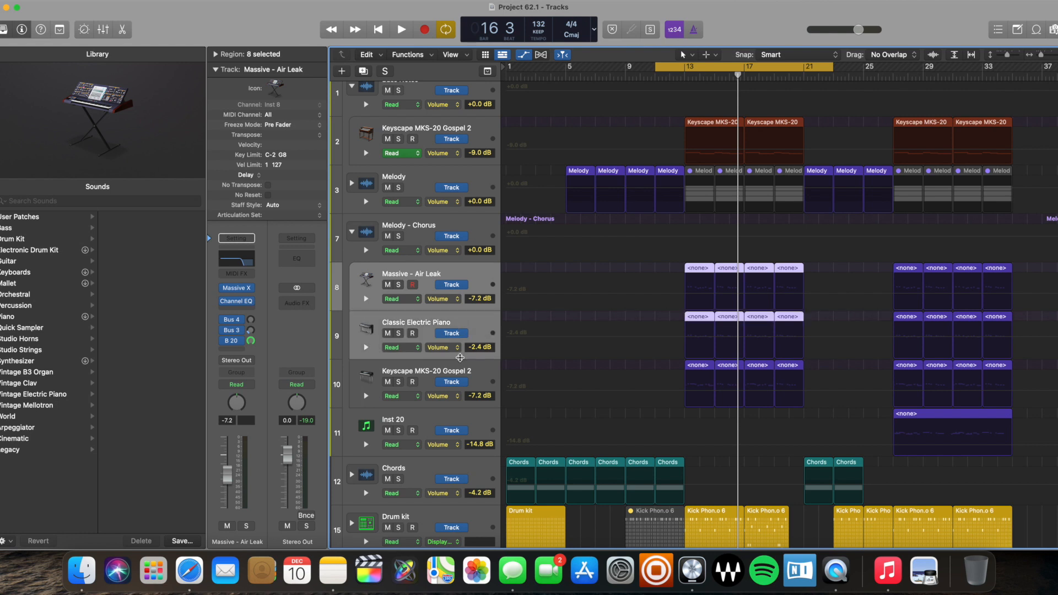
shift+click(460, 369)
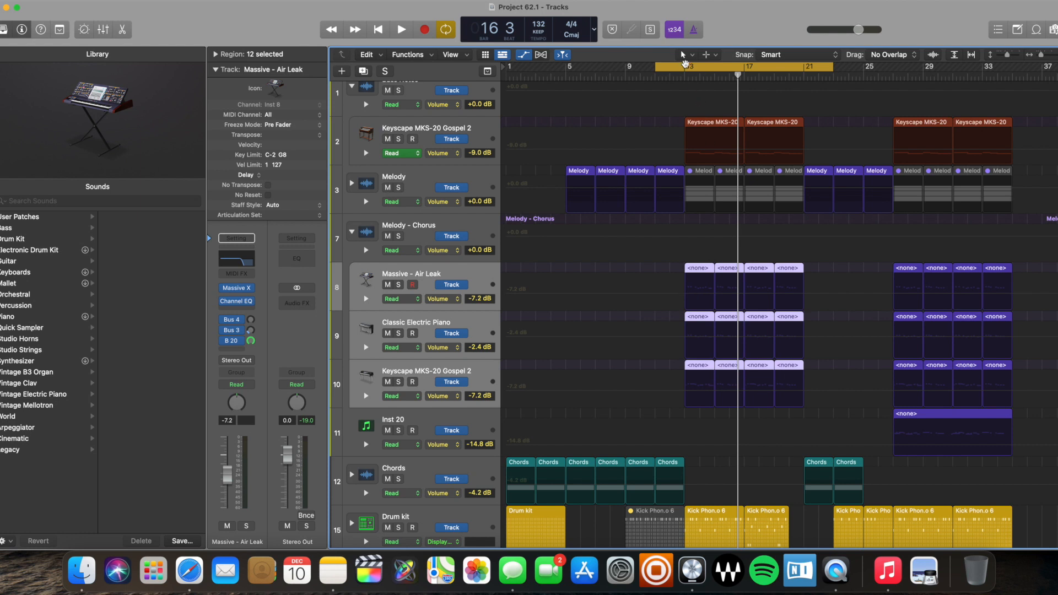
Create the base volume automation line on each of the three Melody - Chorus tracks, at -7.2, -2.4 and -7.2 dB
click(685, 298)
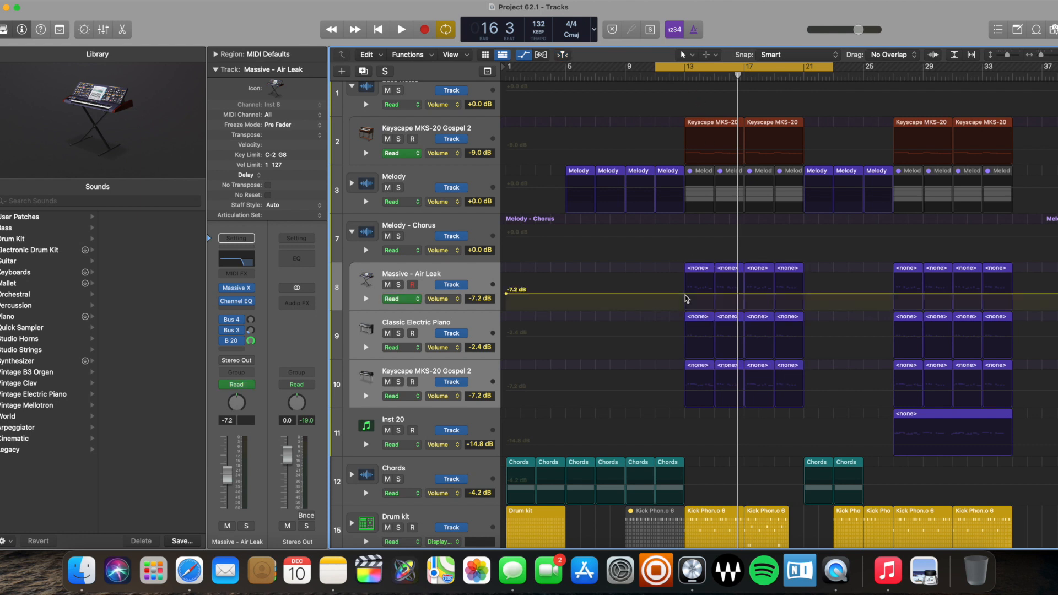
click(686, 343)
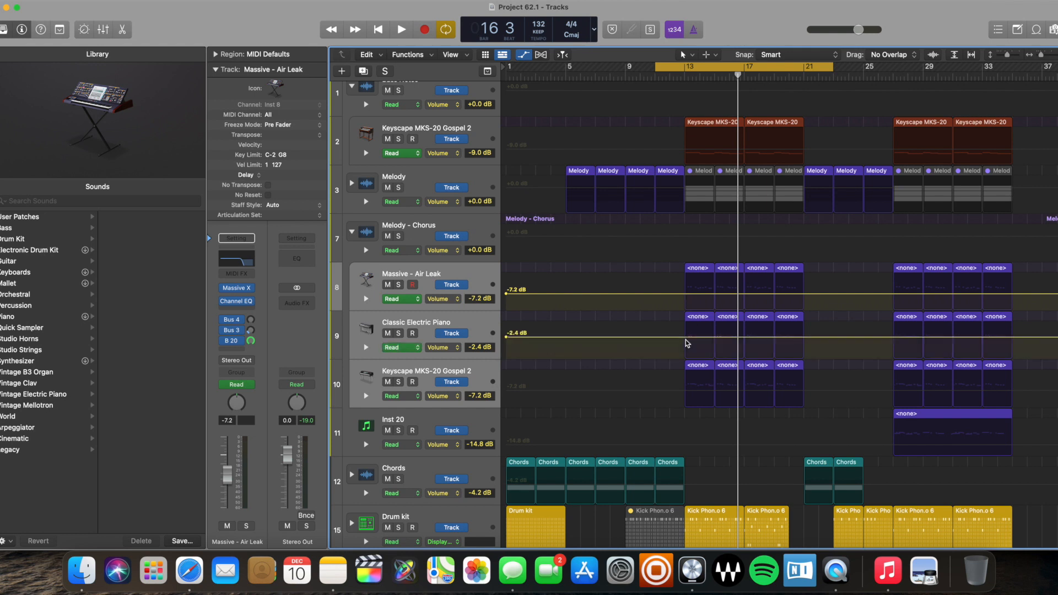
click(687, 393)
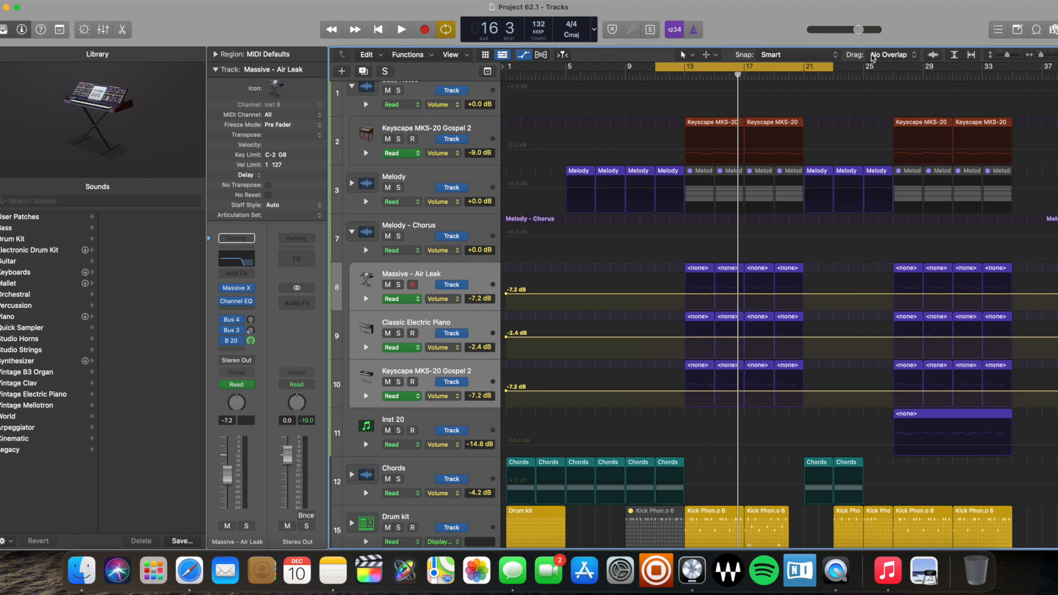
Activate automation snapping with the snap value kept at Automatic
click(838, 55)
mouse_move(849, 215)
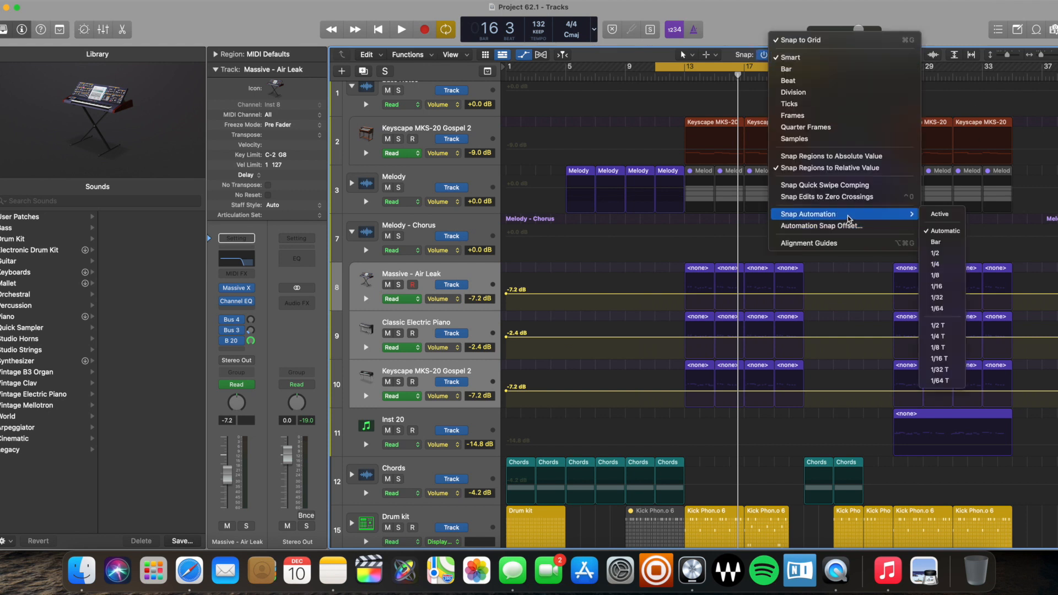
click(932, 216)
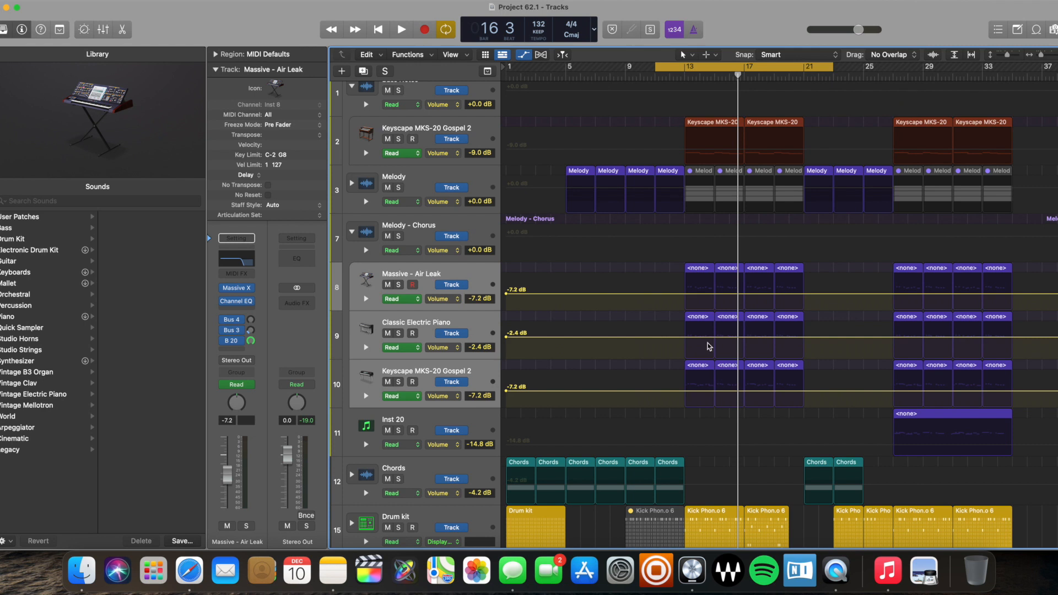
Add a volume point at bar 13 on each of the three Melody - Chorus tracks, at their existing levels
scroll(709, 347, up, 5)
scroll(709, 346, up, 5)
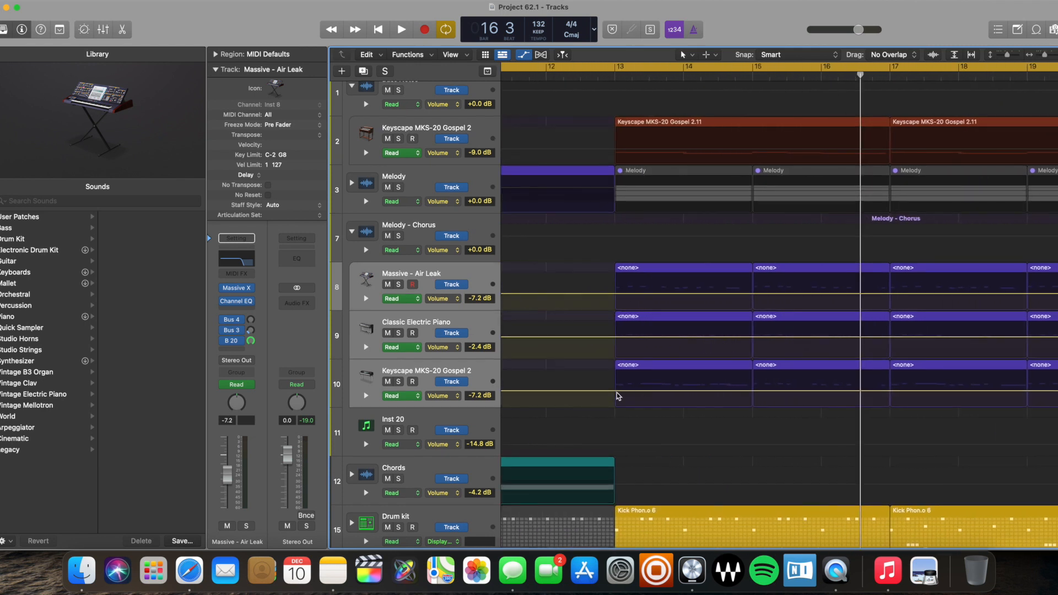
click(617, 392)
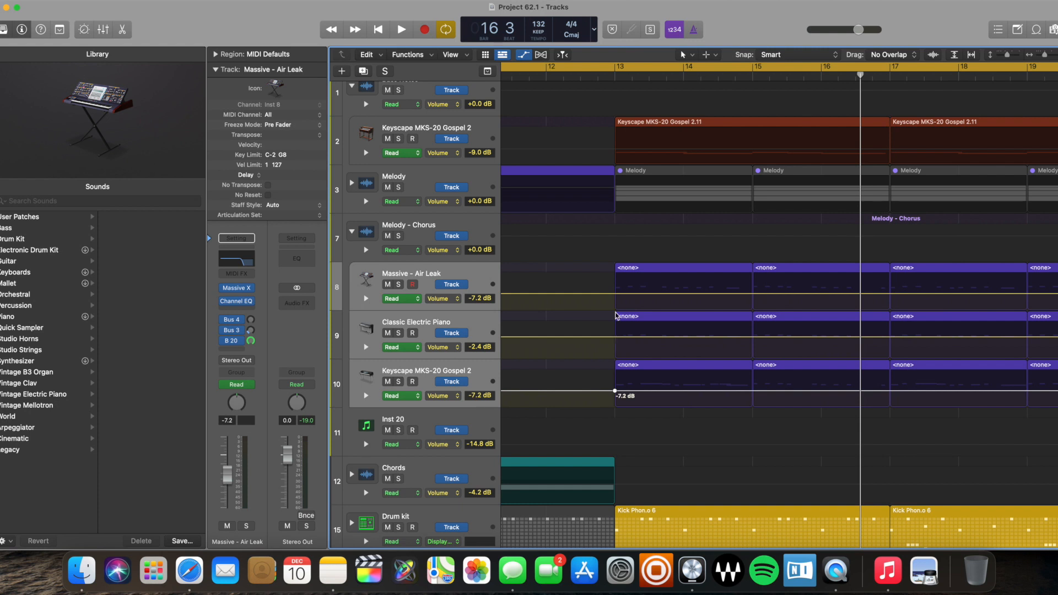
click(616, 336)
click(615, 294)
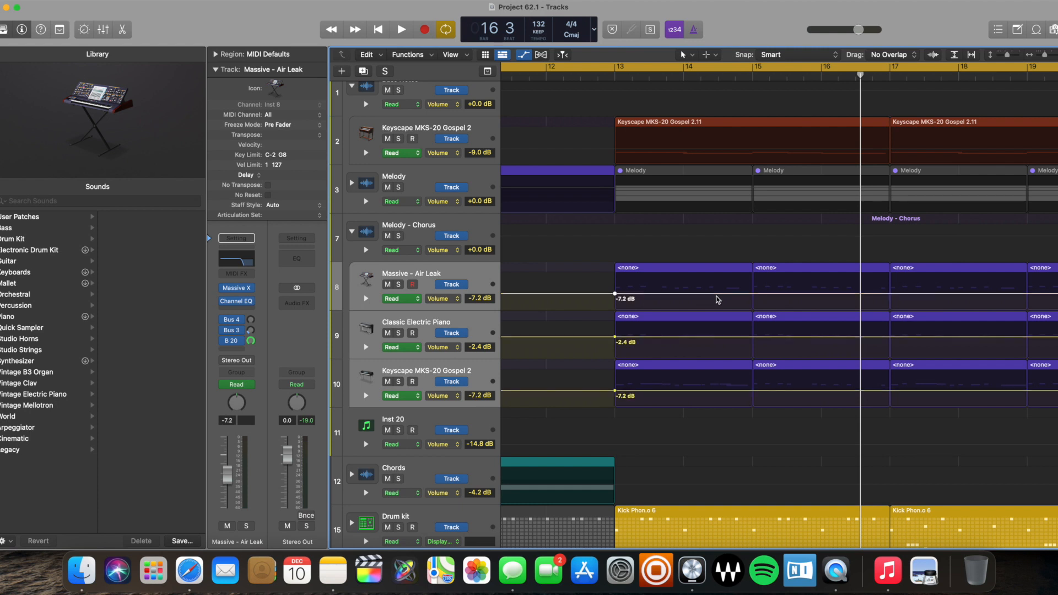
Add volume points at bars 15 and 17 on all three Melody - Chorus tracks, at their existing levels
click(753, 294)
click(753, 337)
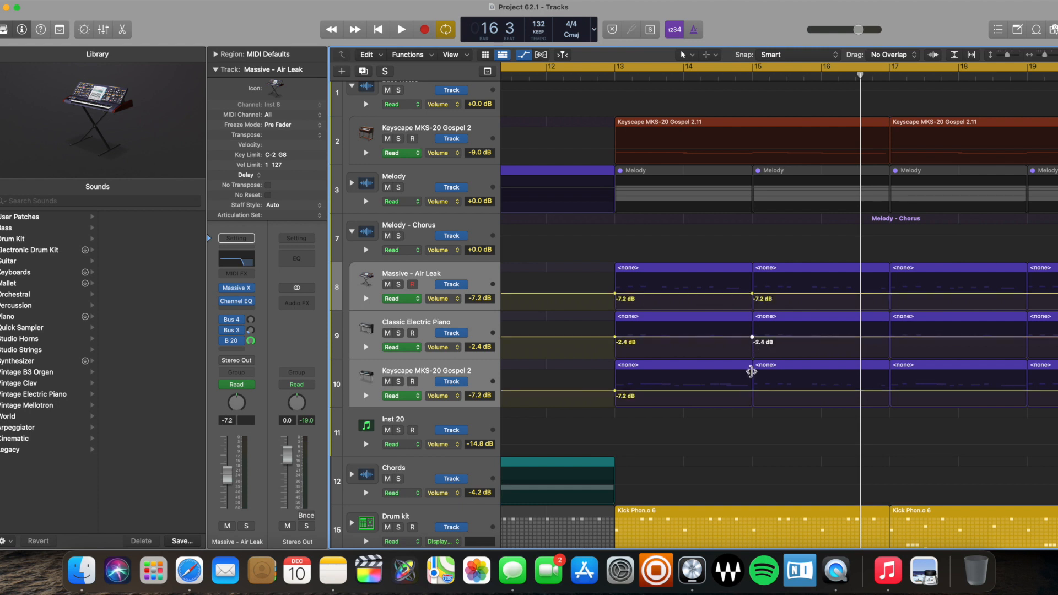
click(753, 391)
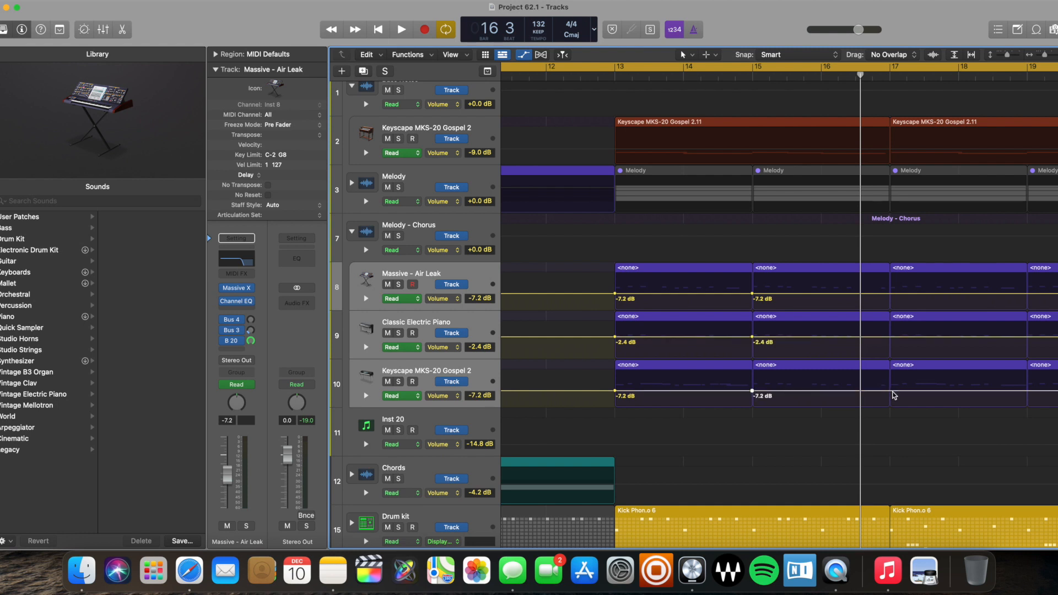
click(891, 392)
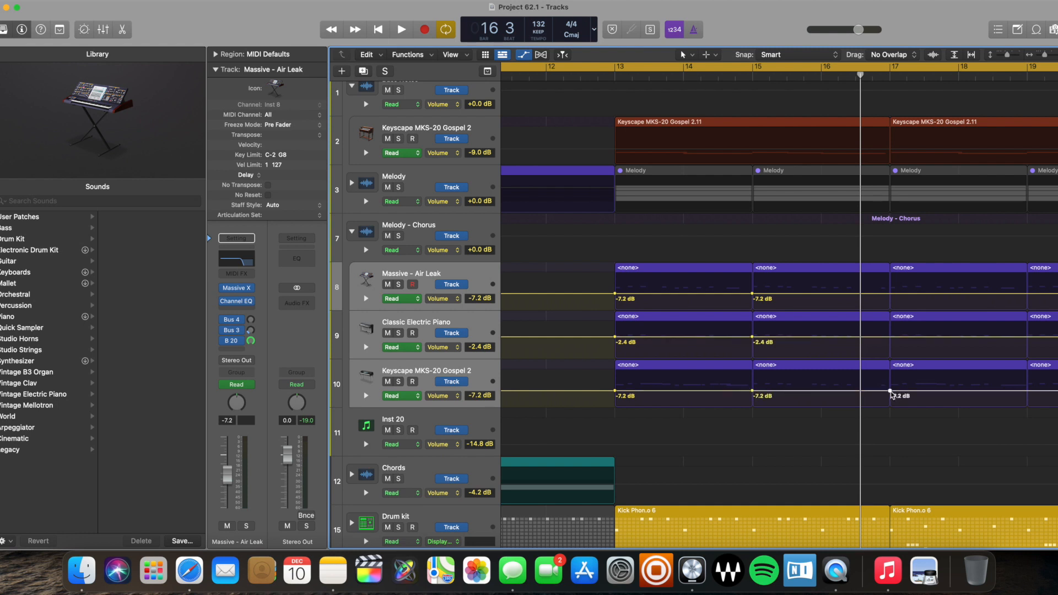
click(891, 337)
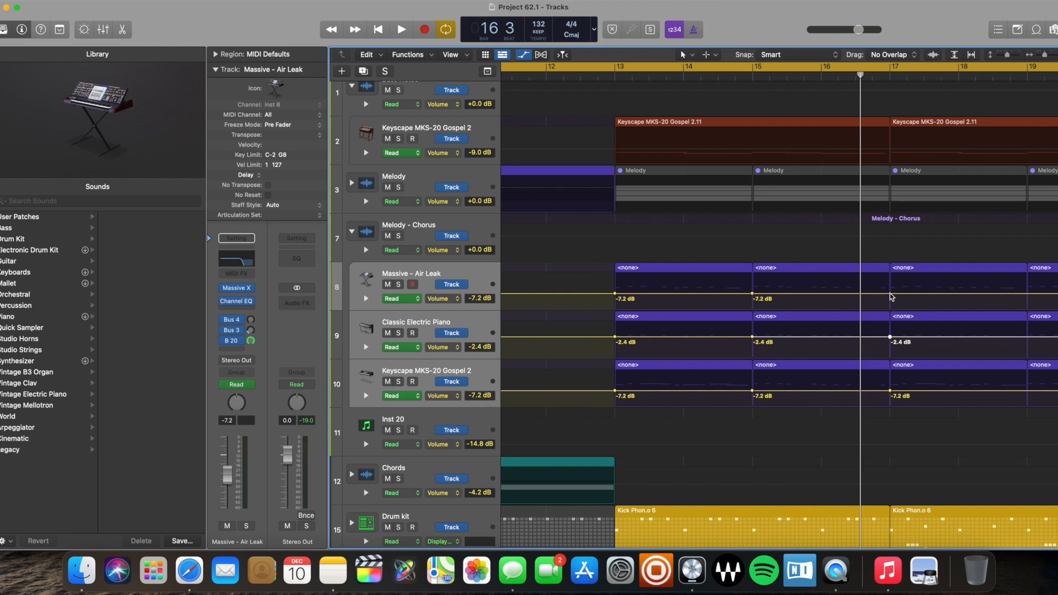
click(890, 293)
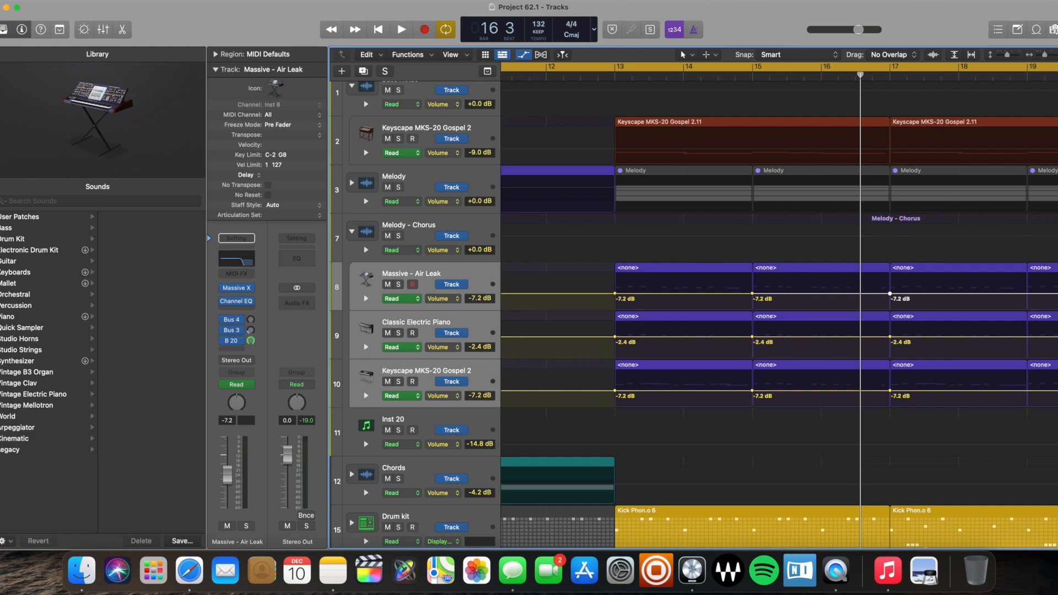
Lower the bar 13 volume points of all three Melody - Chorus tracks to minus infinity dB for a fade-in to bar 15
click(615, 293)
drag(615, 294, 614, 406)
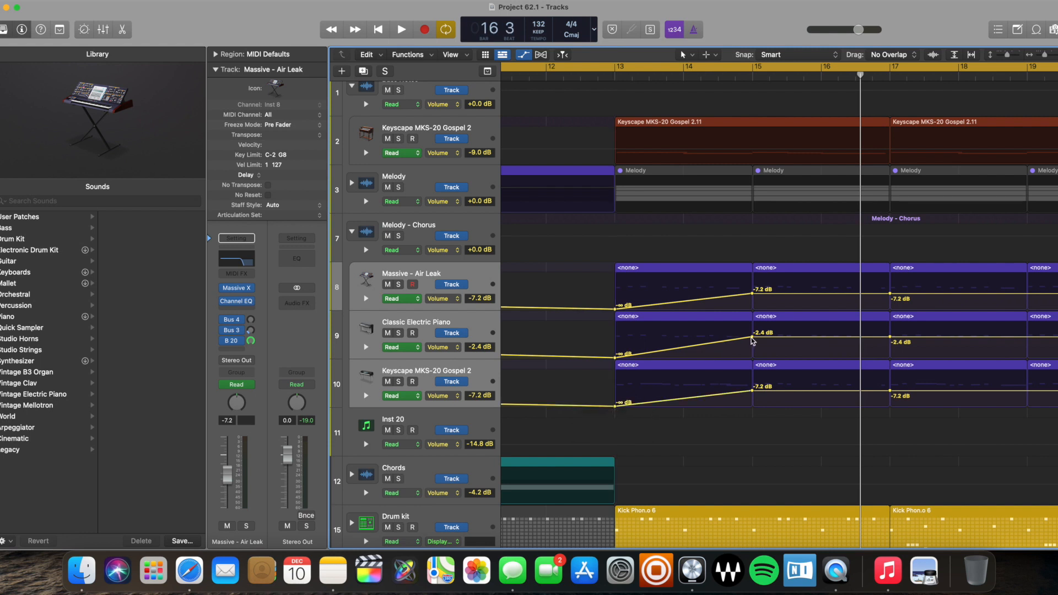
click(744, 340)
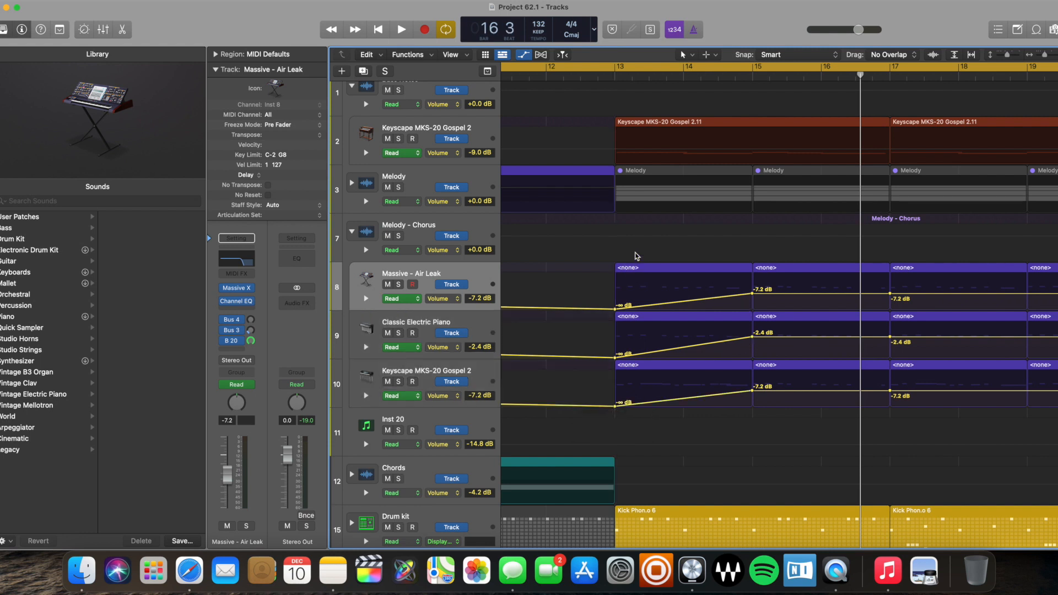
Examine the volume automation curves of the Melody - Chorus tracks across the whole arrangement
key(super+Left)
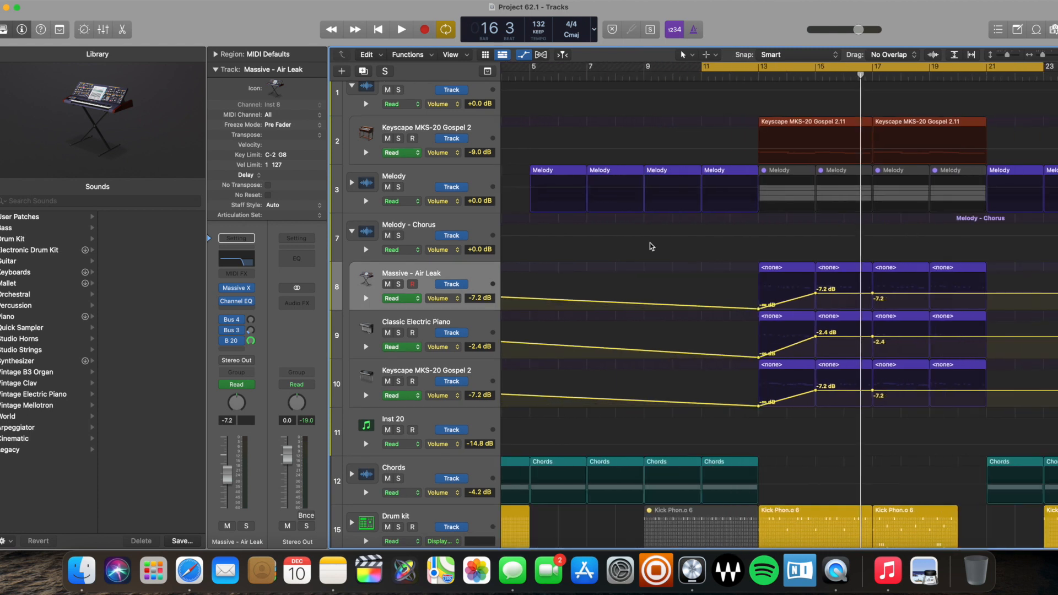
key(super+Left)
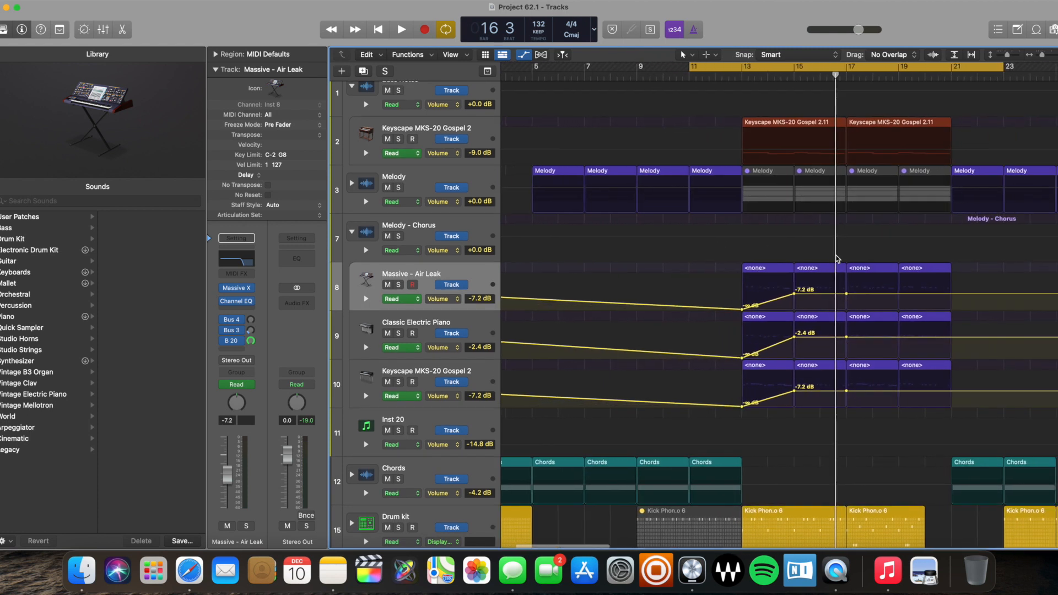
scroll(837, 258, right, 3)
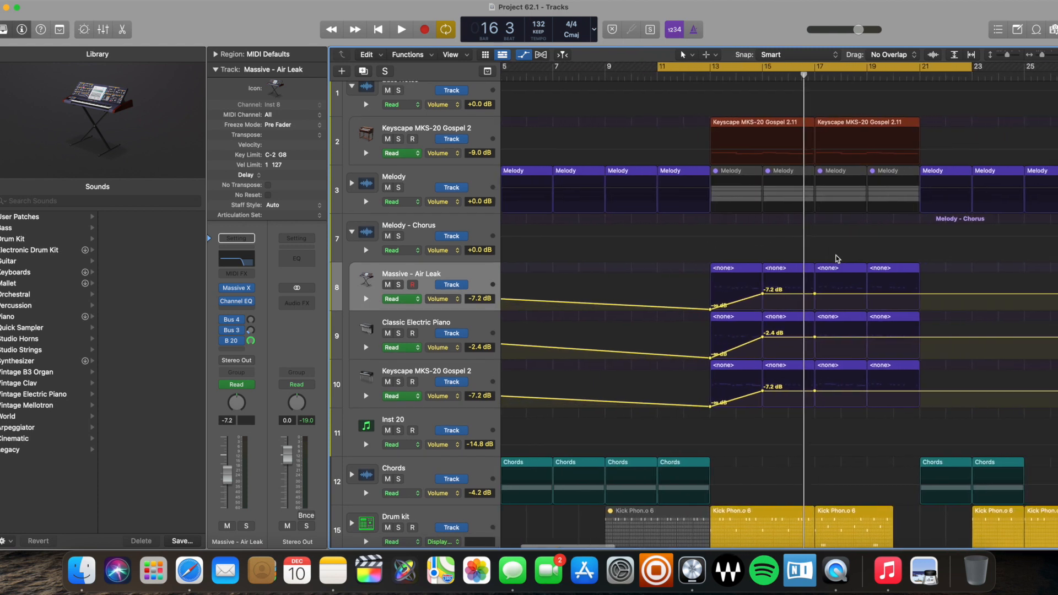
key(super+Left)
key(super+Left)
key(super+Left)
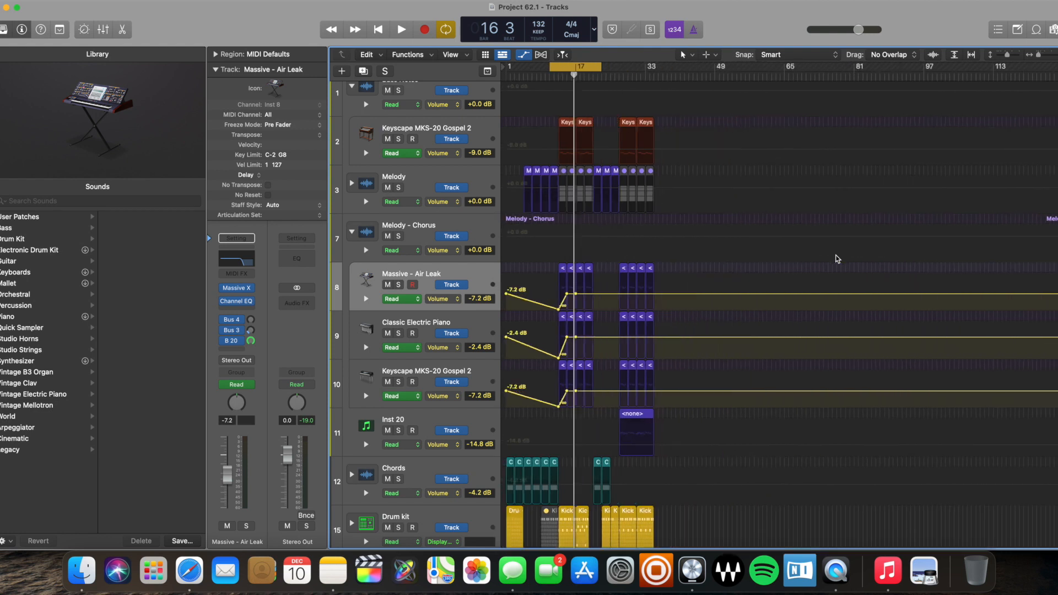
key(super+Right)
key(super+Right)
key(super+Right)
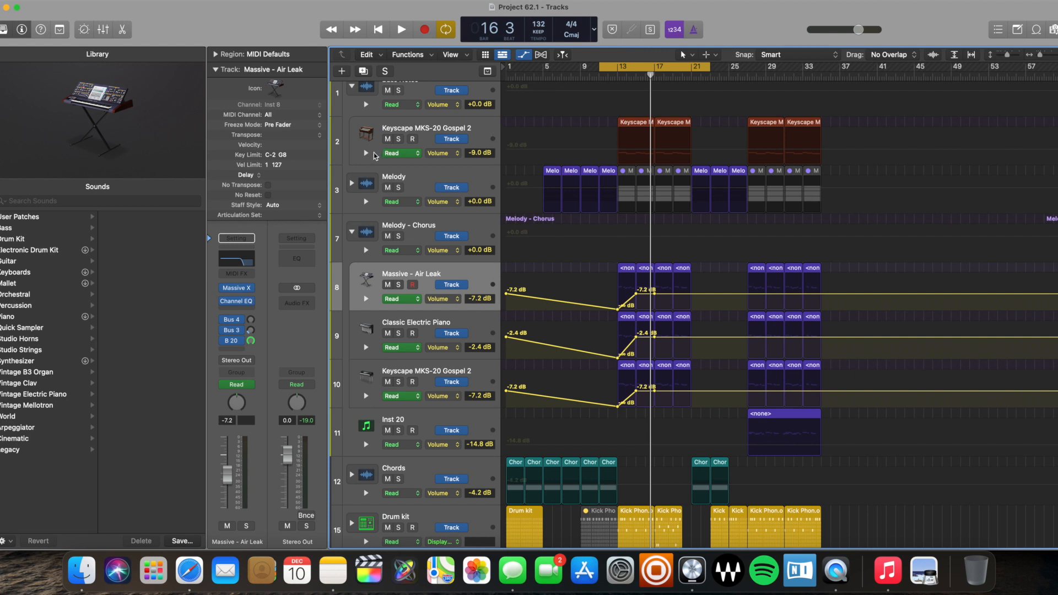
Reveal the Pan automation lane of the Keyscape MKS-20 Gospel 2 track in the Bass Notes stack and try a -9.0 dB volume line
click(447, 127)
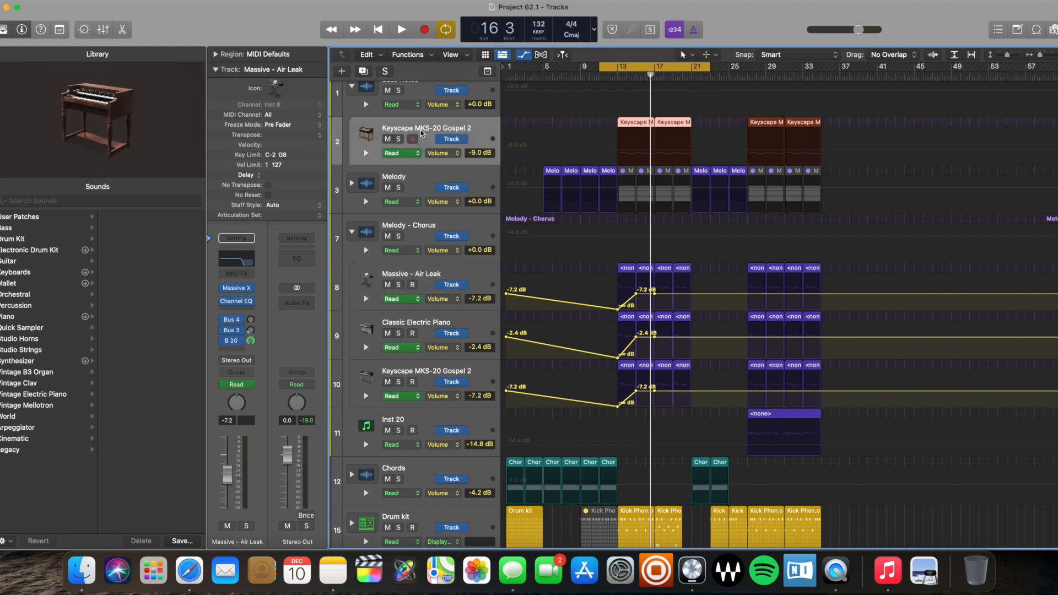
click(366, 154)
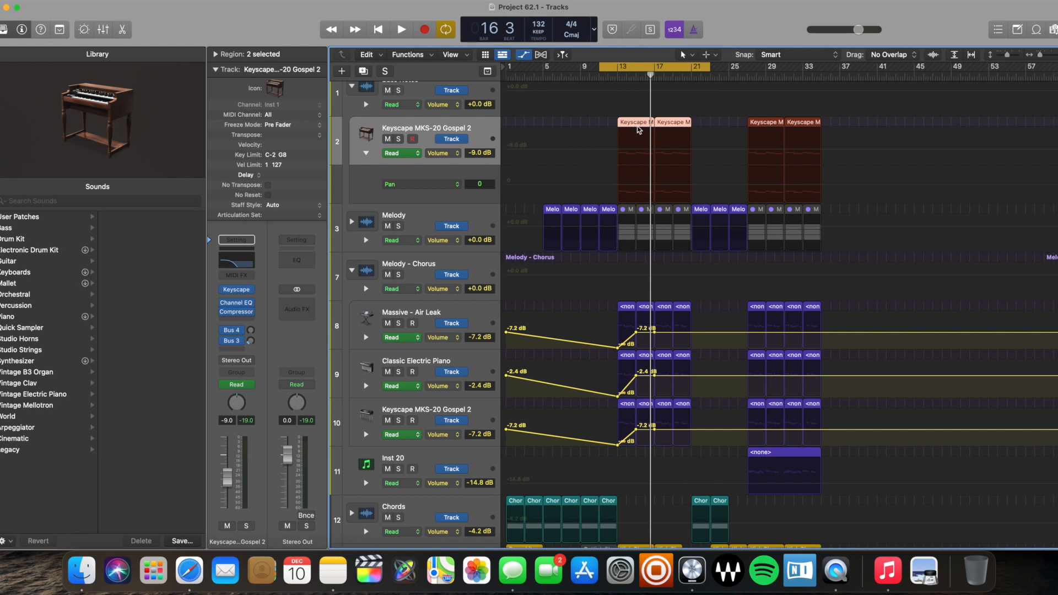
click(709, 133)
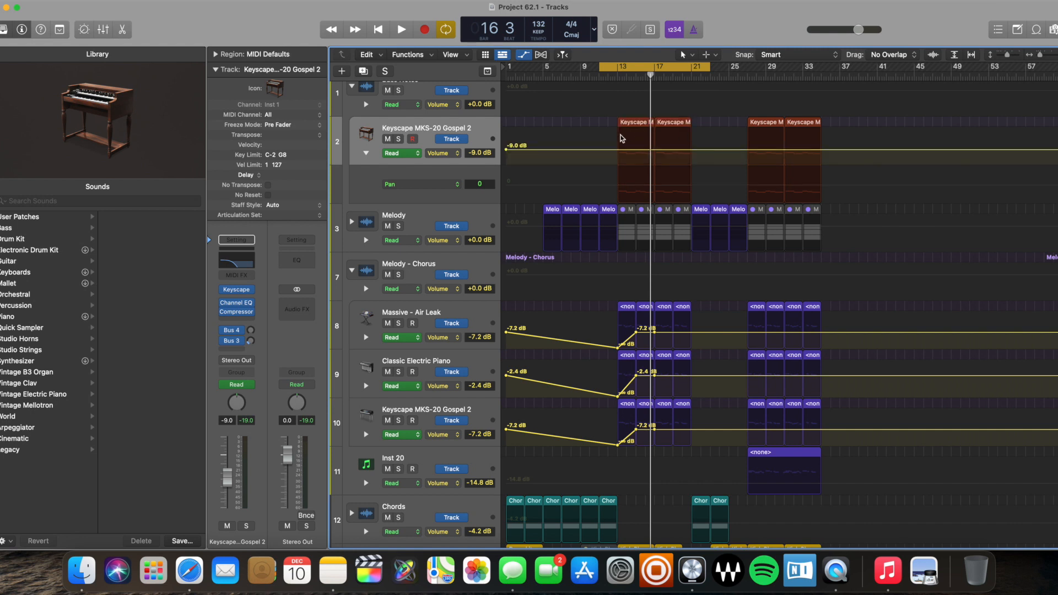
click(622, 139)
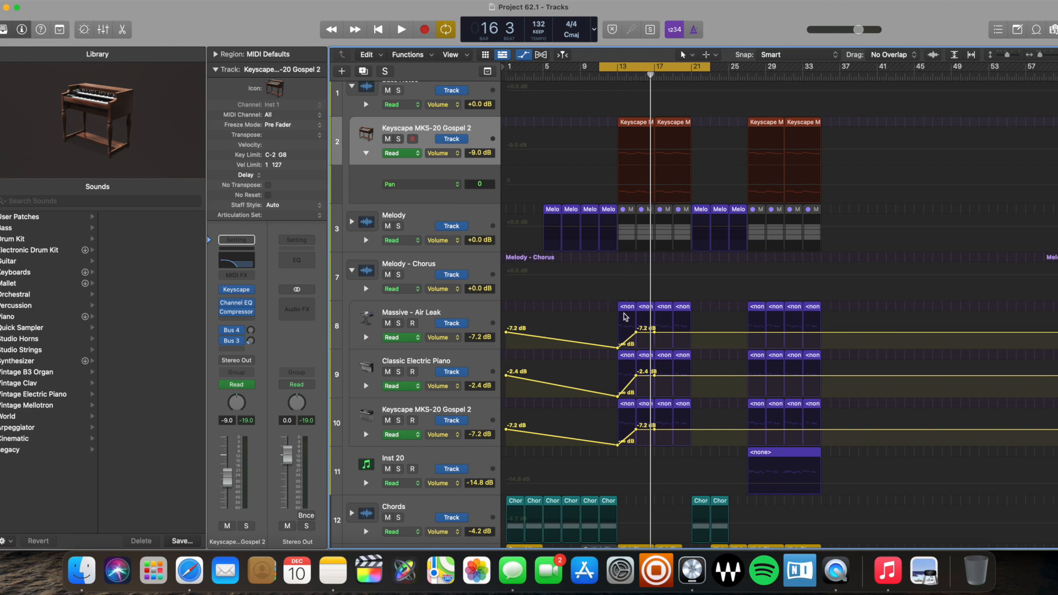
key(space)
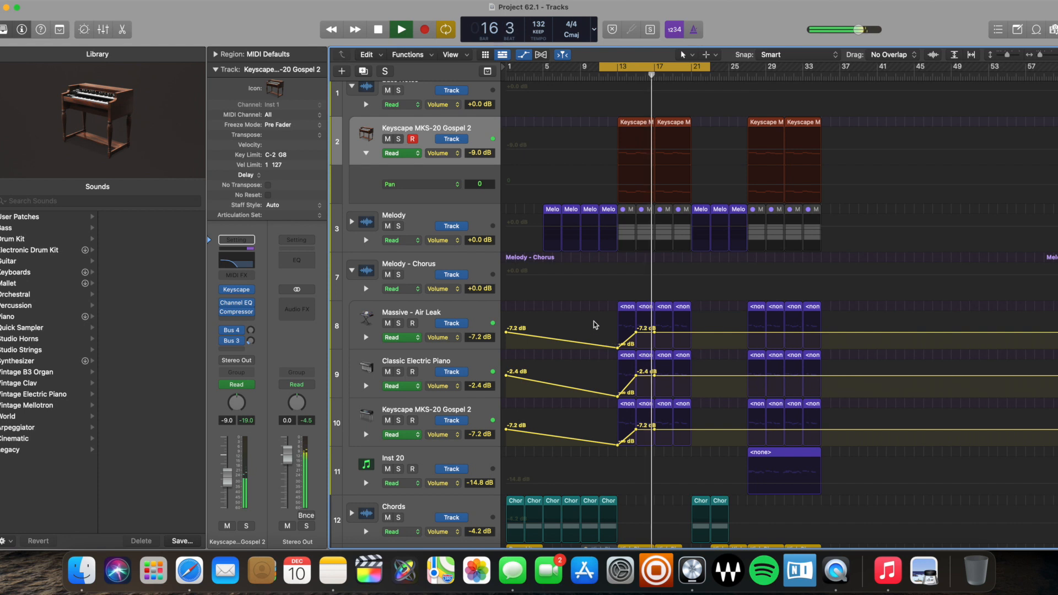
key(space)
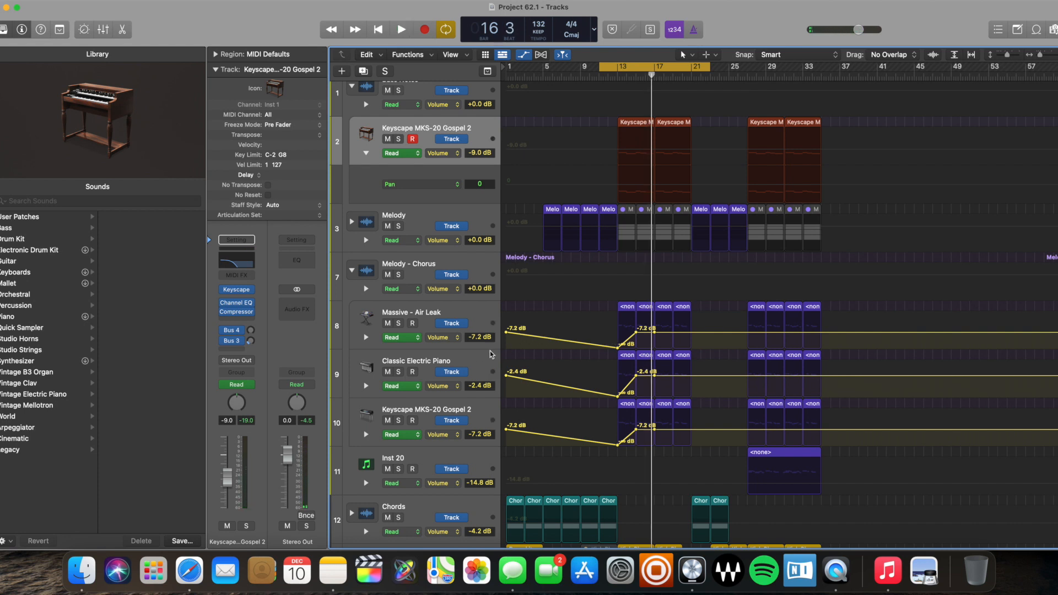
Insert a stereo Bitcrusher on the Classic Electric Piano track and move its window clear of the Melody - Chorus tracks
click(418, 366)
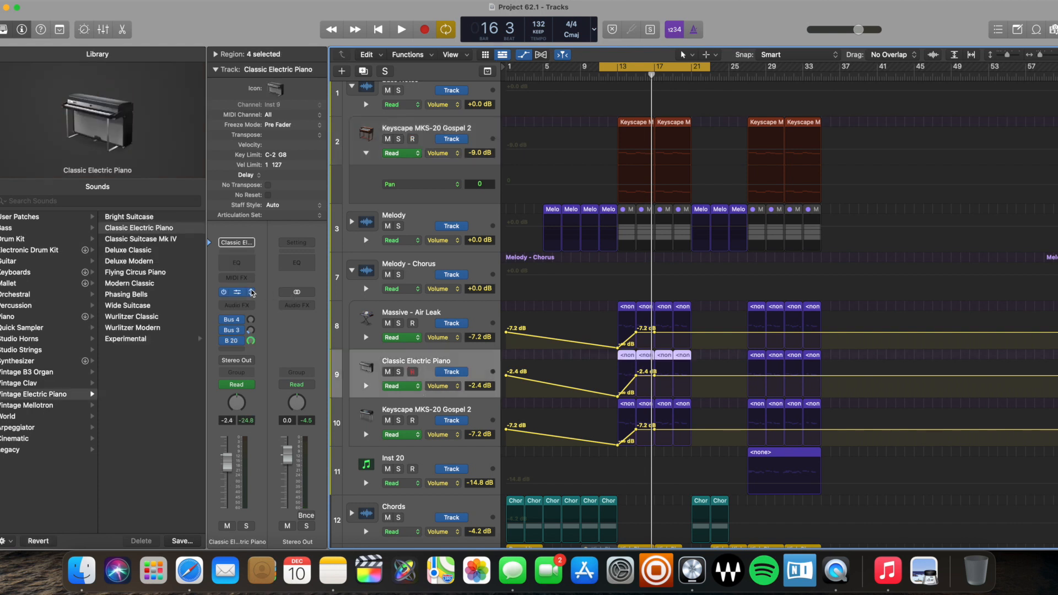
click(237, 277)
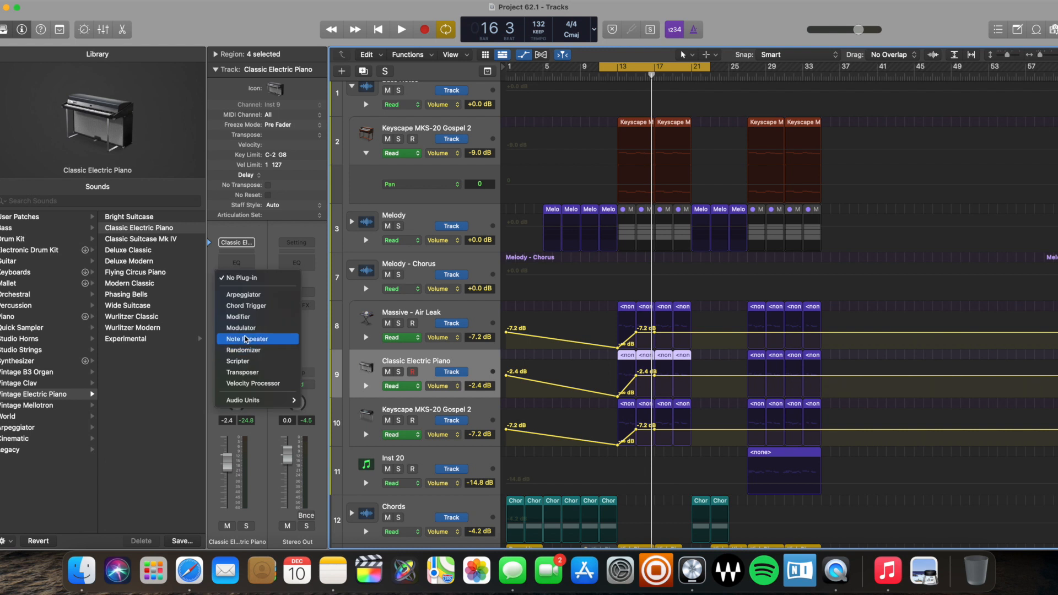
click(195, 372)
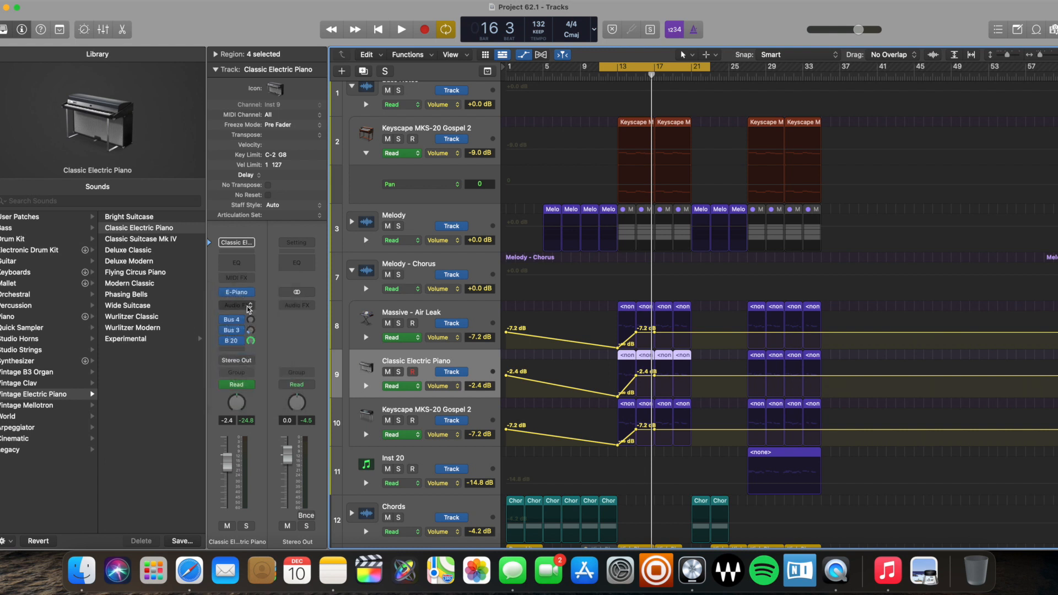
click(248, 307)
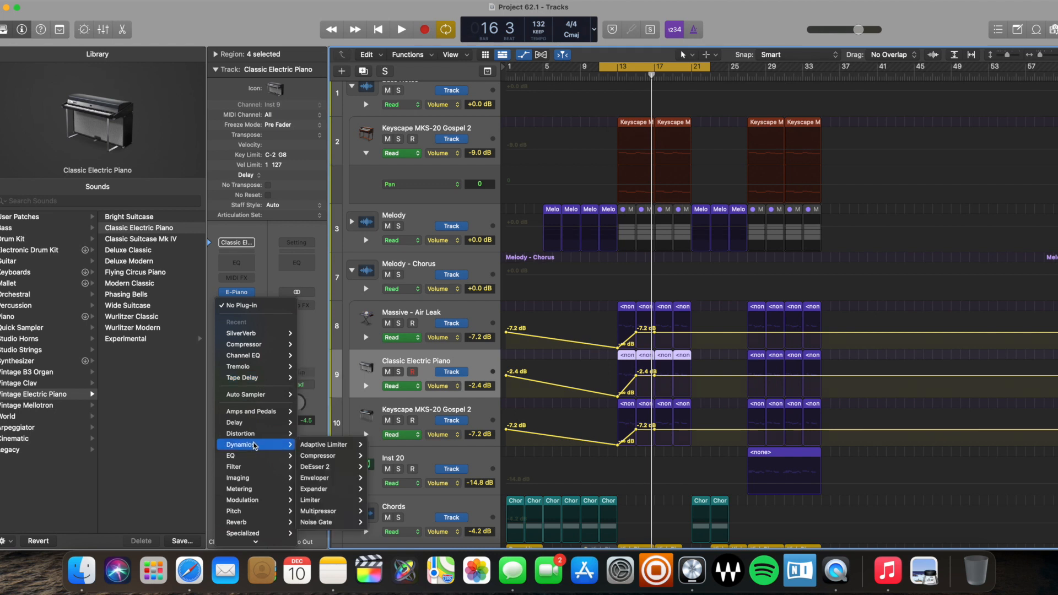
mouse_move(256, 434)
mouse_move(342, 433)
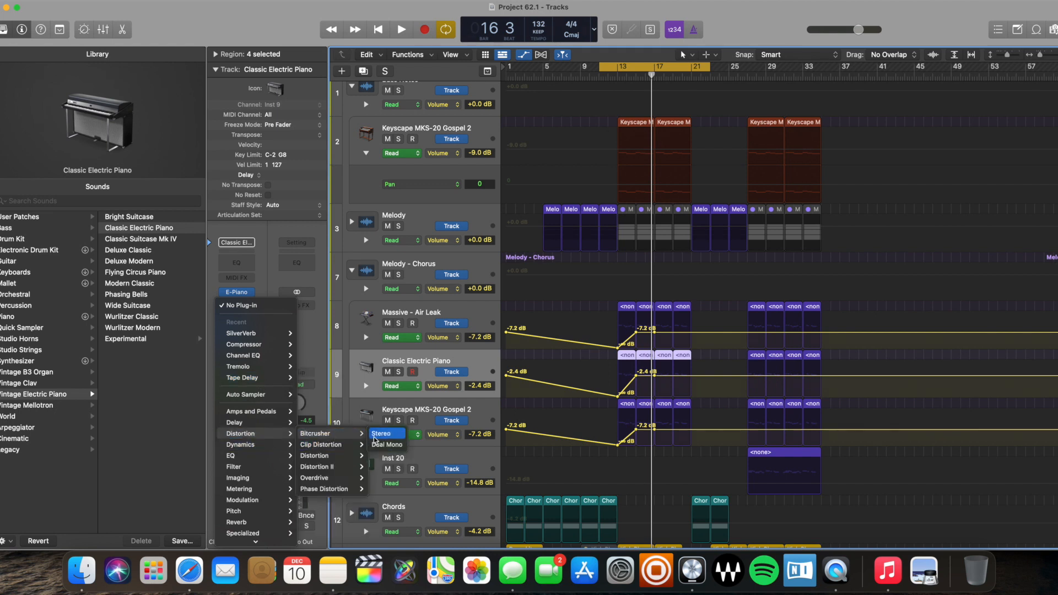
click(379, 435)
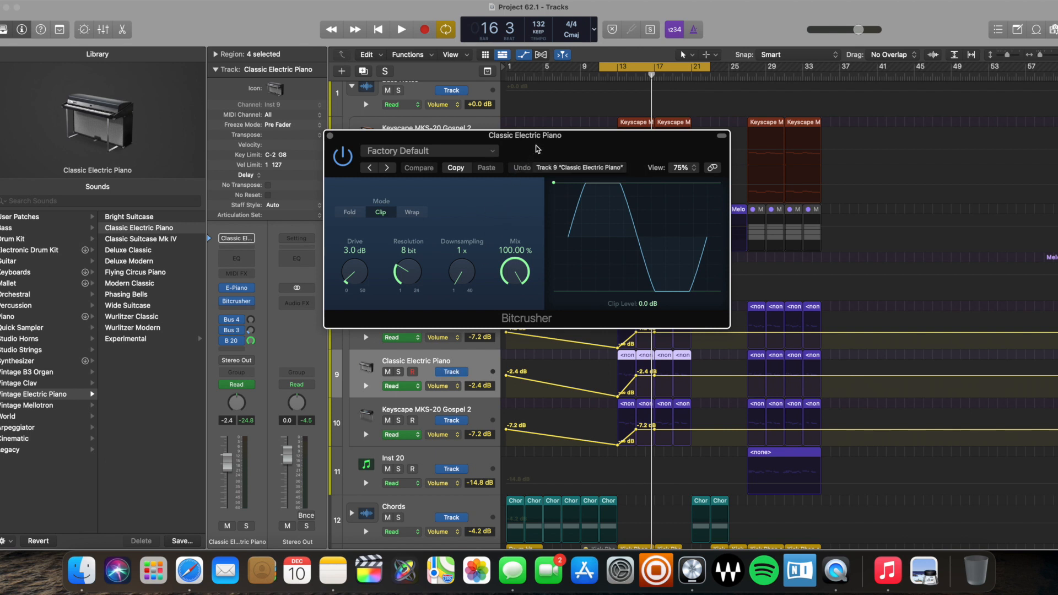
drag(537, 149, 870, 47)
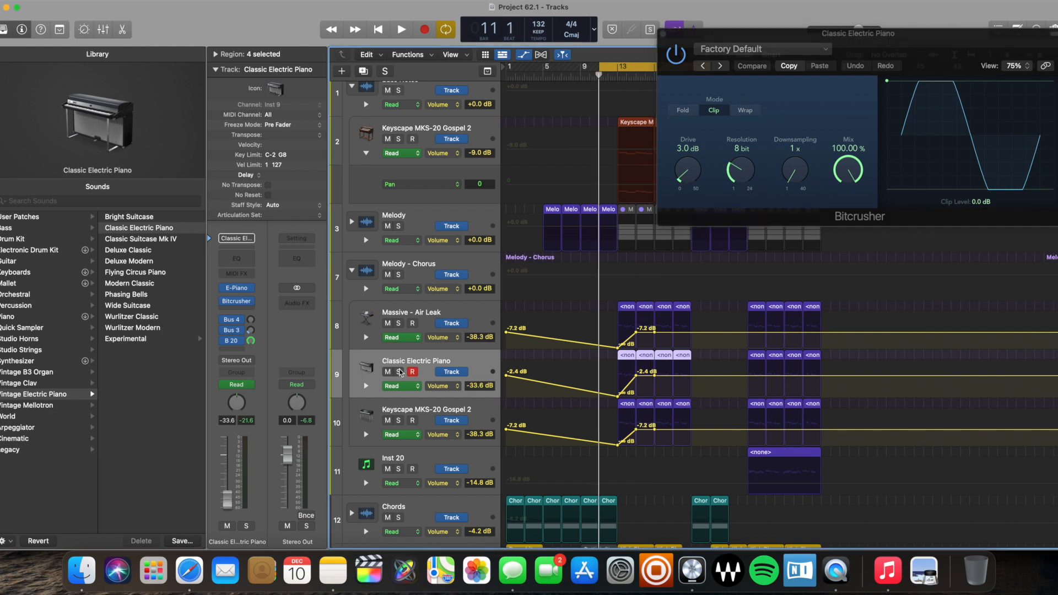
Solo the Classic Electric Piano track and play it back with the default Bitcrusher settings
click(399, 372)
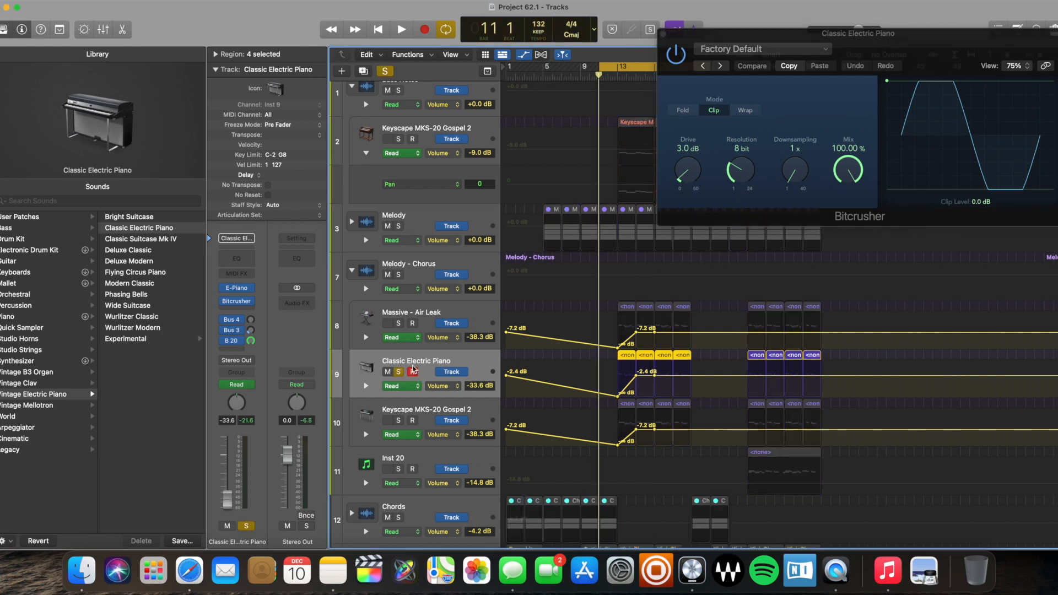
key(space)
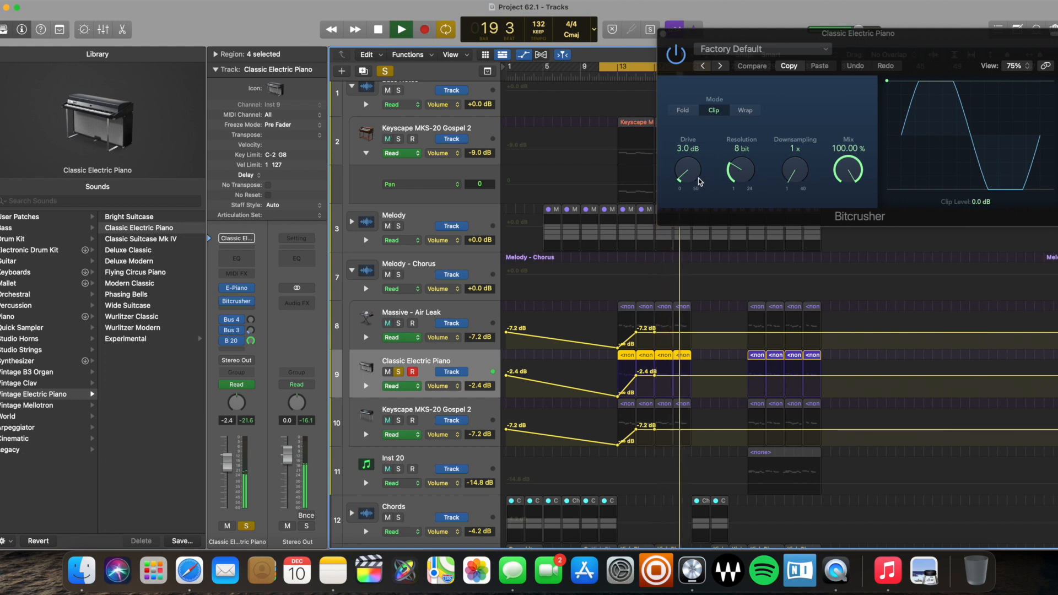
key(space)
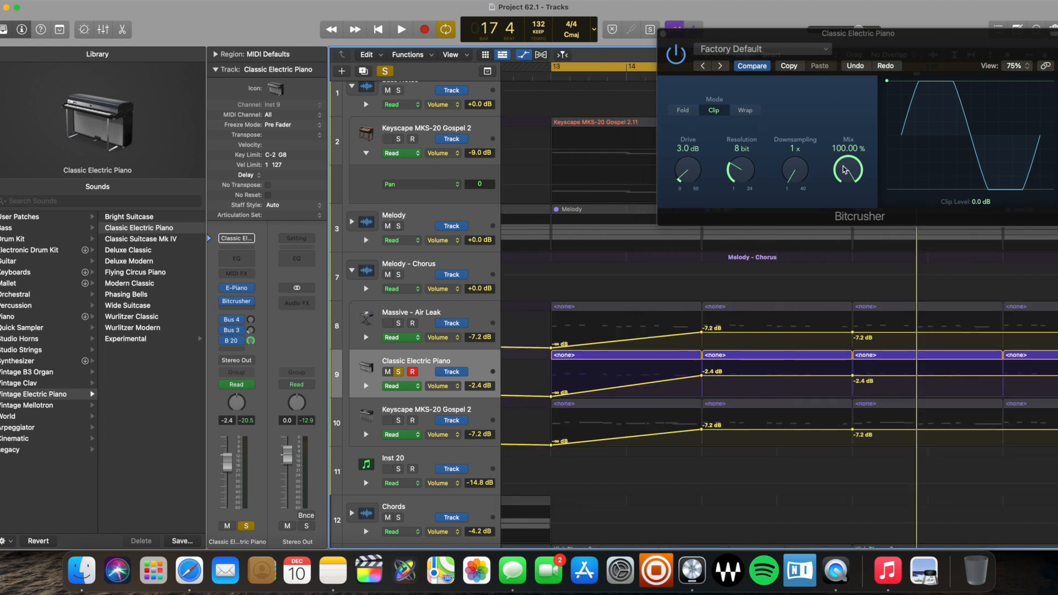
Audition the Bitcrusher with its Mix lowered to 0.00 % during playback, and return the Mix to 100.00 %
click(845, 170)
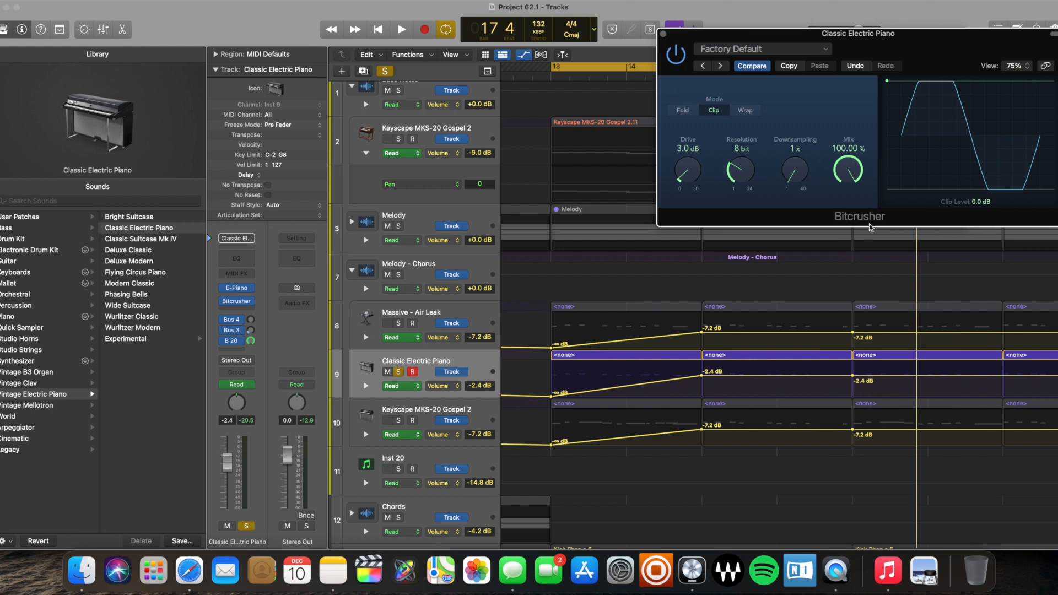
key(space)
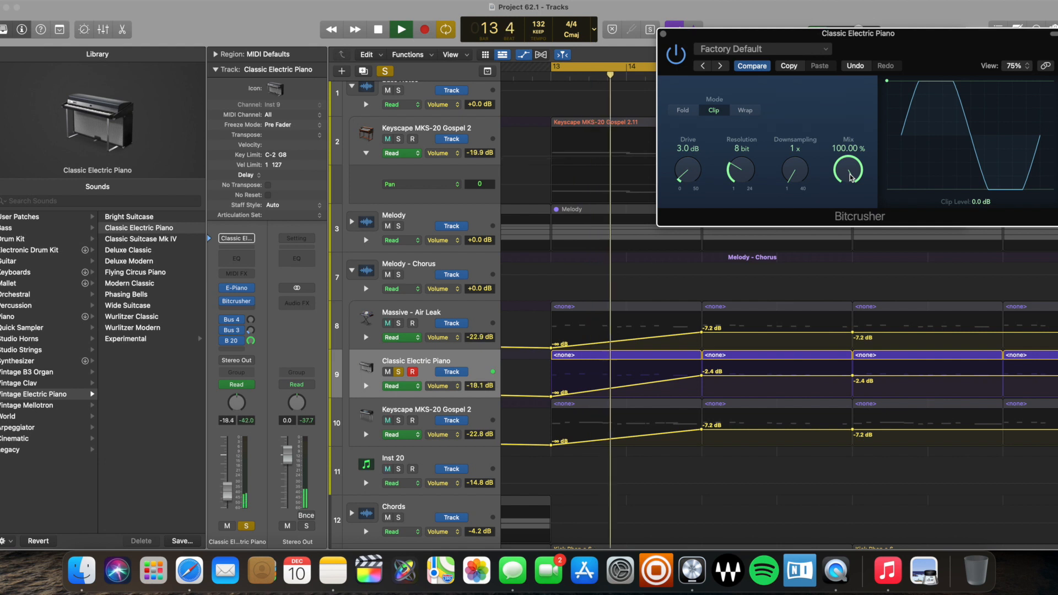
drag(851, 177, 851, 341)
key(space)
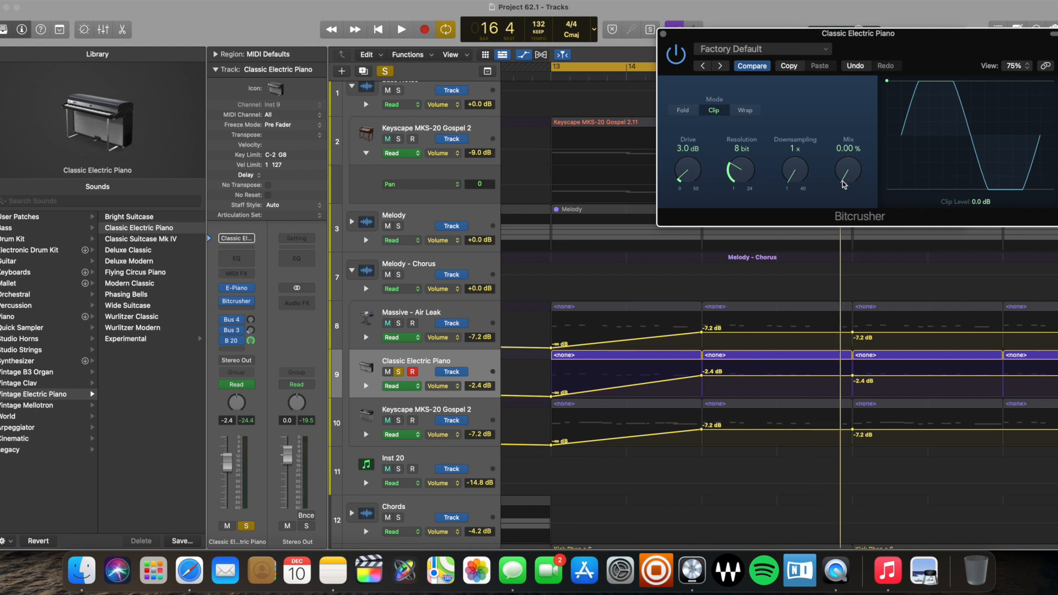
drag(843, 184, 855, 5)
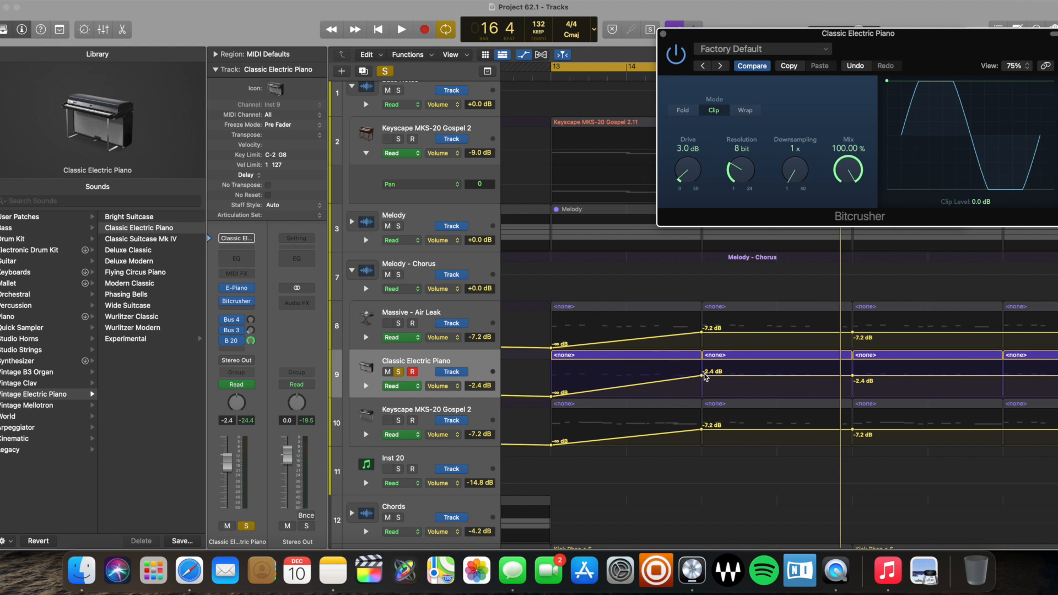
Switch the Classic Electric Piano's automation lane to the Bitcrusher's Mix parameter
click(456, 387)
mouse_move(466, 360)
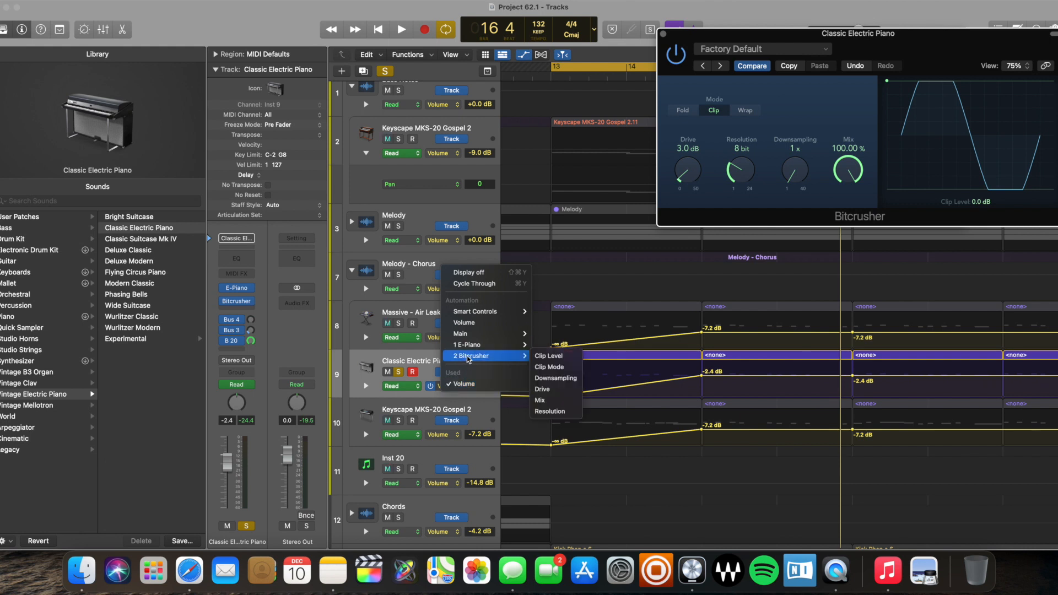
click(558, 402)
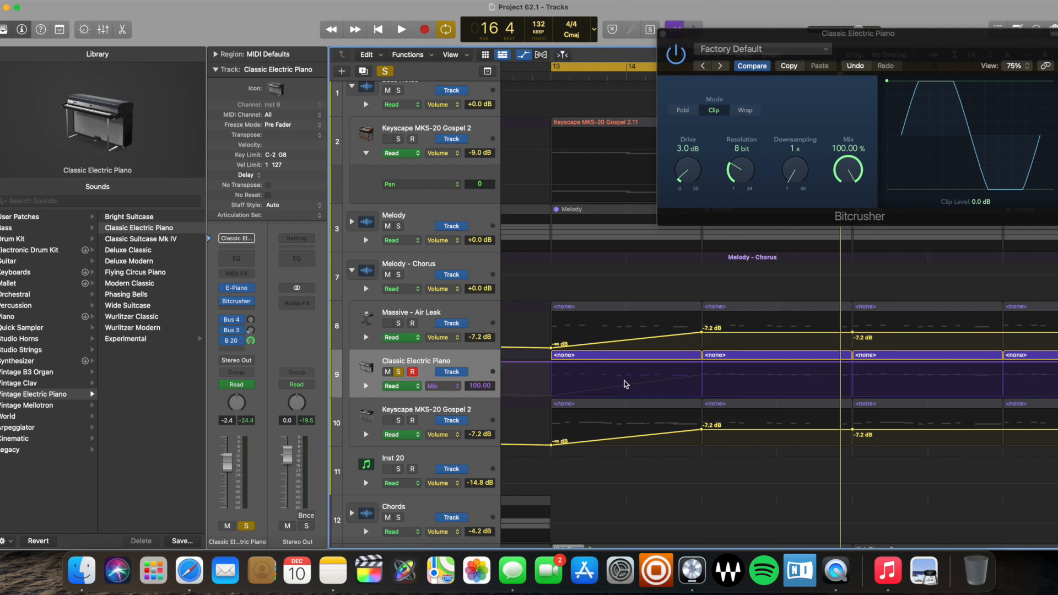
Add Bitcrusher Mix automation points at bars 13, 15 and 17 on the Classic Electric Piano, all at 100.00 %
key(super+Left)
key(super+Left)
key(super+Left)
key(super+Left)
key(super+Left)
key(super+Left)
key(super+Left)
key(super+Left)
key(super+Left)
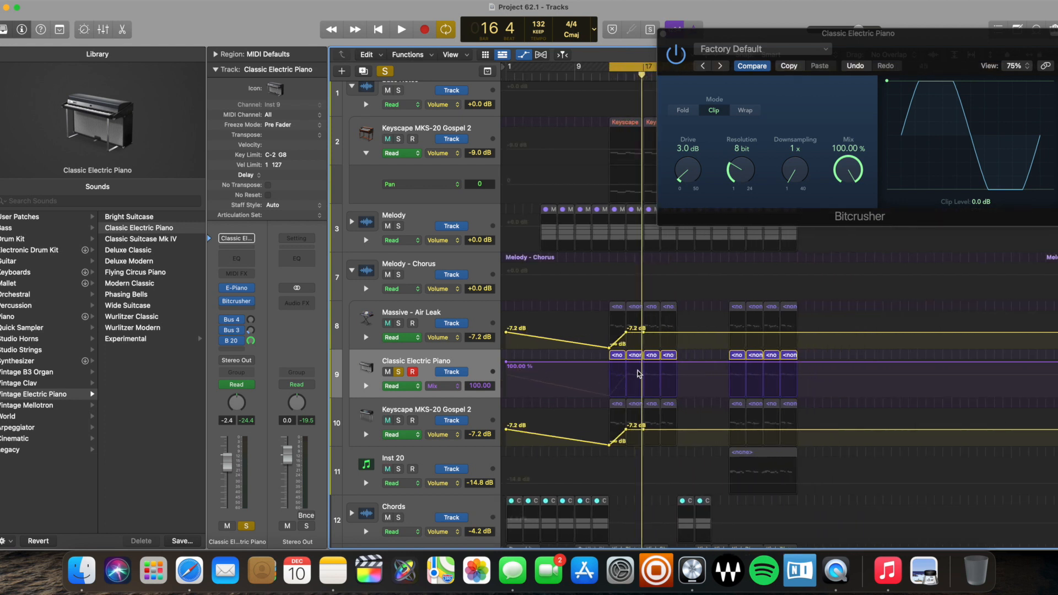
key(super+Right)
key(super+Right)
key(super+Right)
key(super+Right)
key(super+Right)
key(super+Right)
key(super+Right)
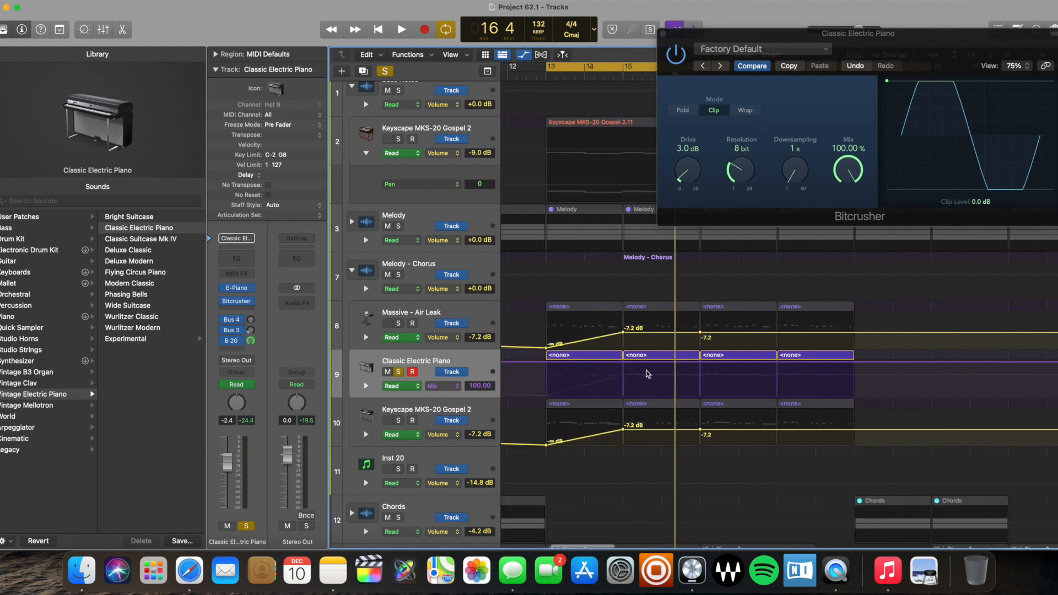
key(super+Right)
key(super+Right)
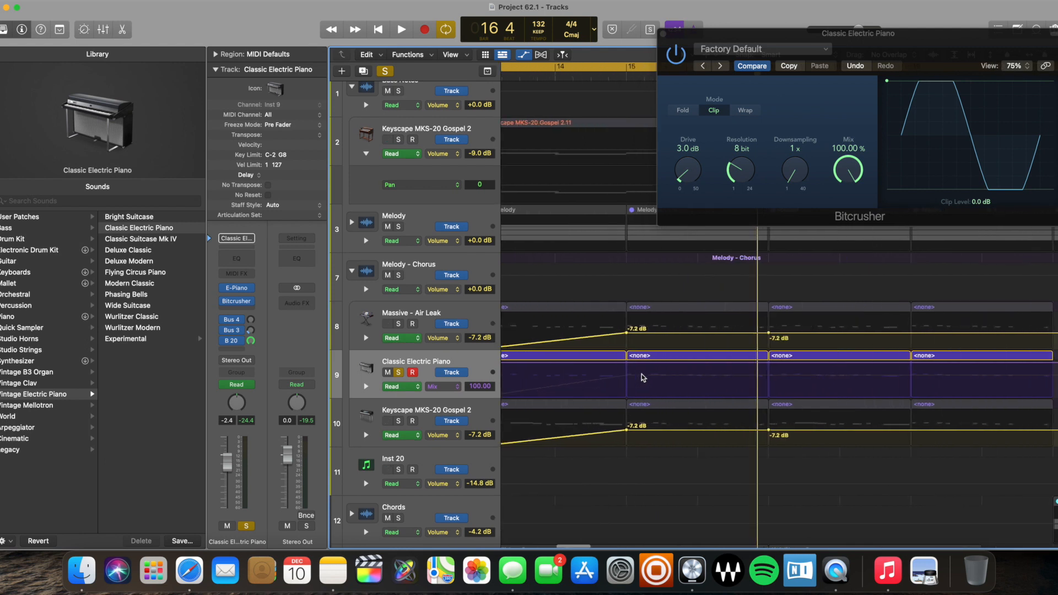
key(super+Left)
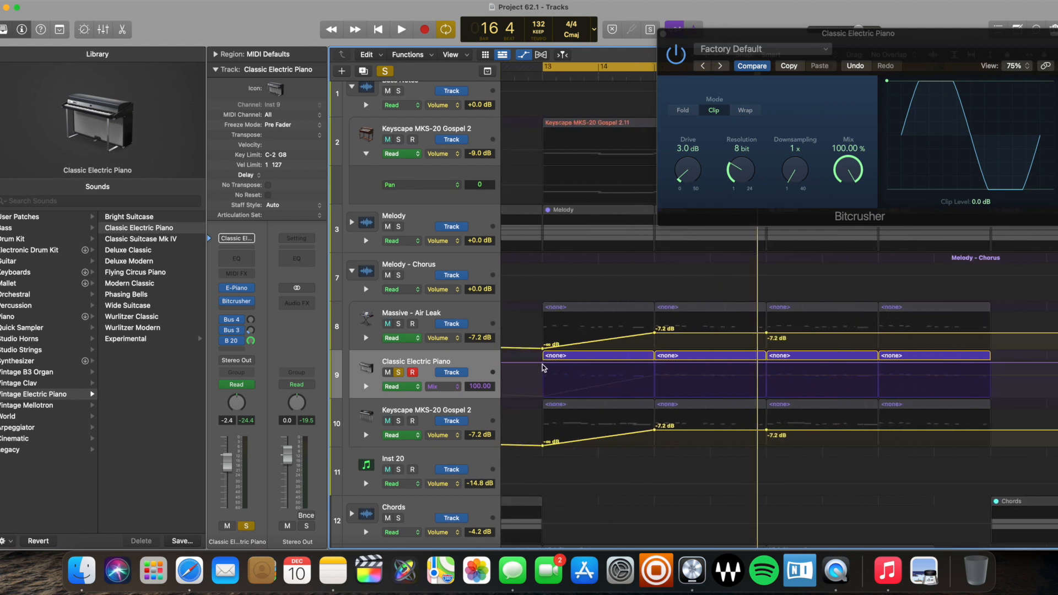
click(543, 368)
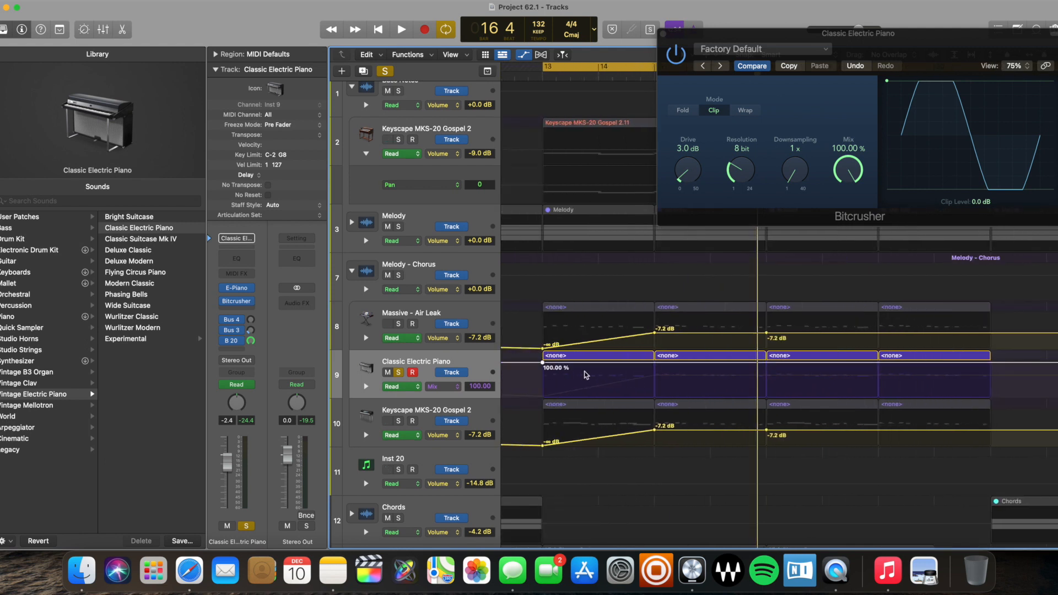
click(655, 364)
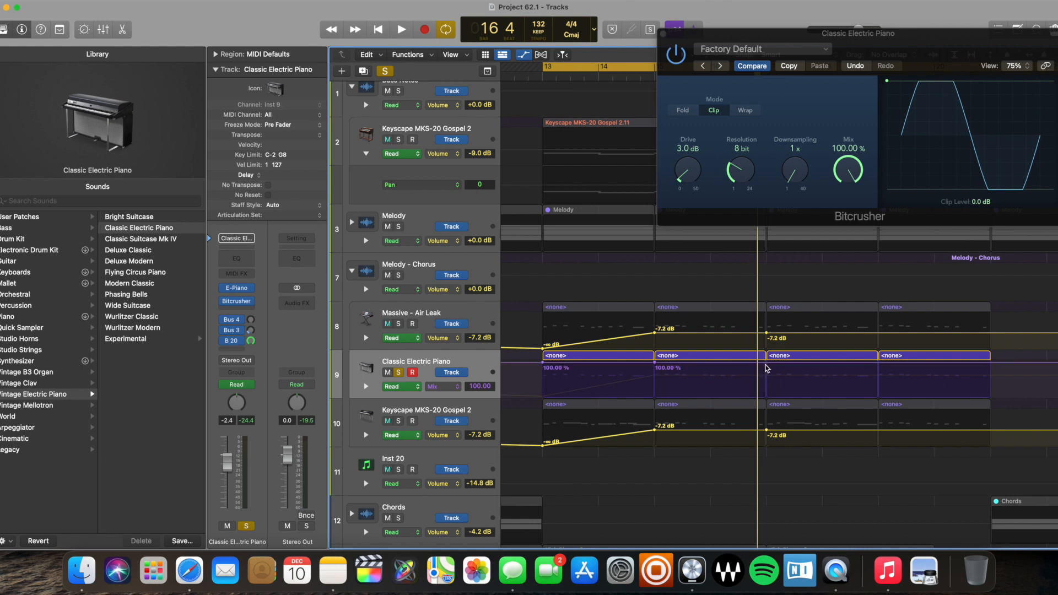
click(765, 364)
Lower the bar 15 Mix point to about 22.10 % and the bar 17 point to 0.00 %
drag(654, 363, 652, 383)
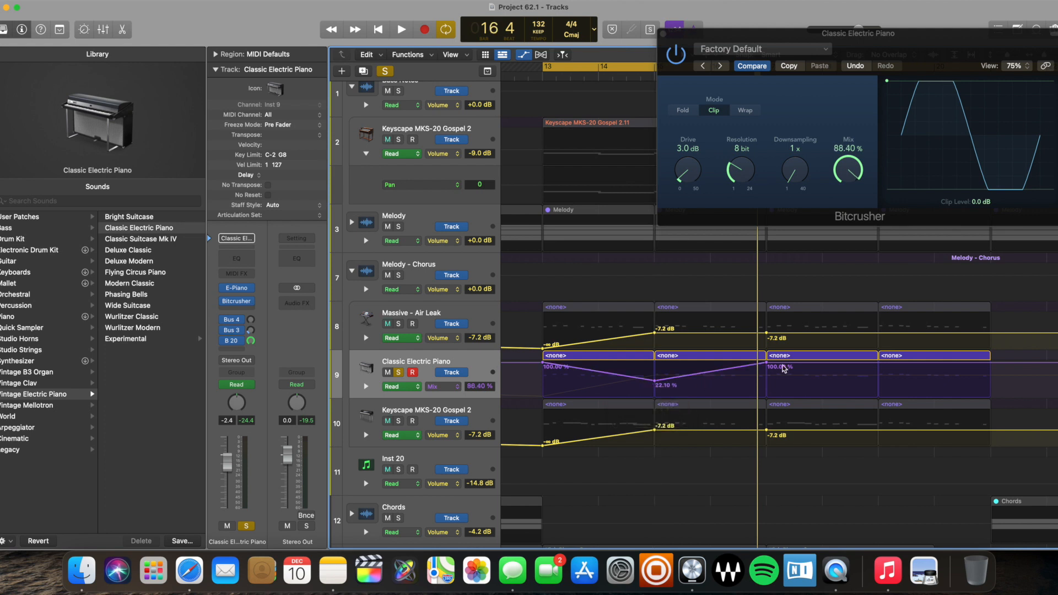
drag(767, 362, 765, 396)
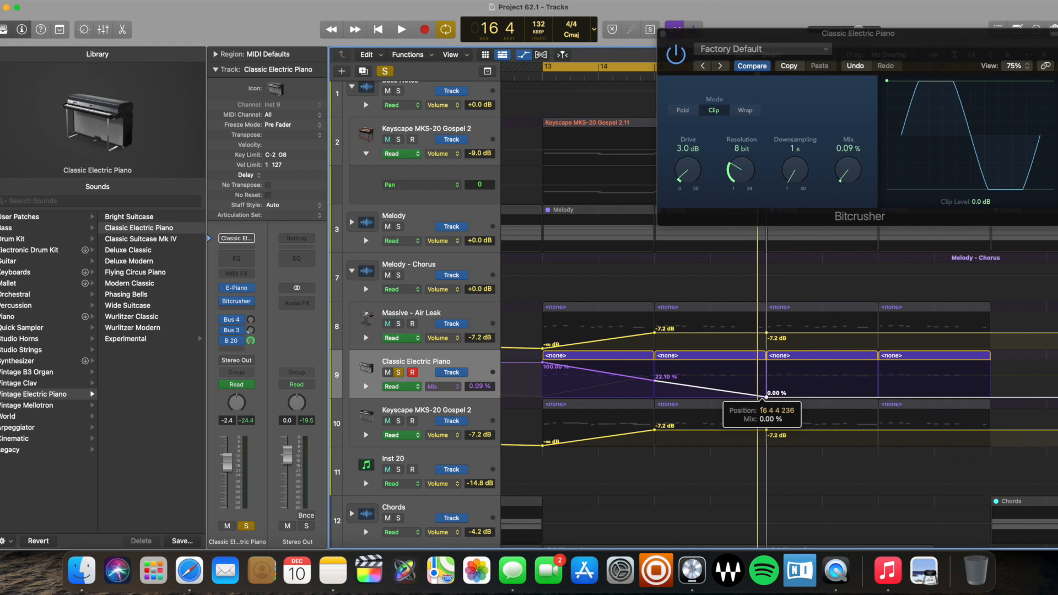
mouse_move(764, 397)
mouse_down()
mouse_move(765, 375)
mouse_move(766, 397)
mouse_up()
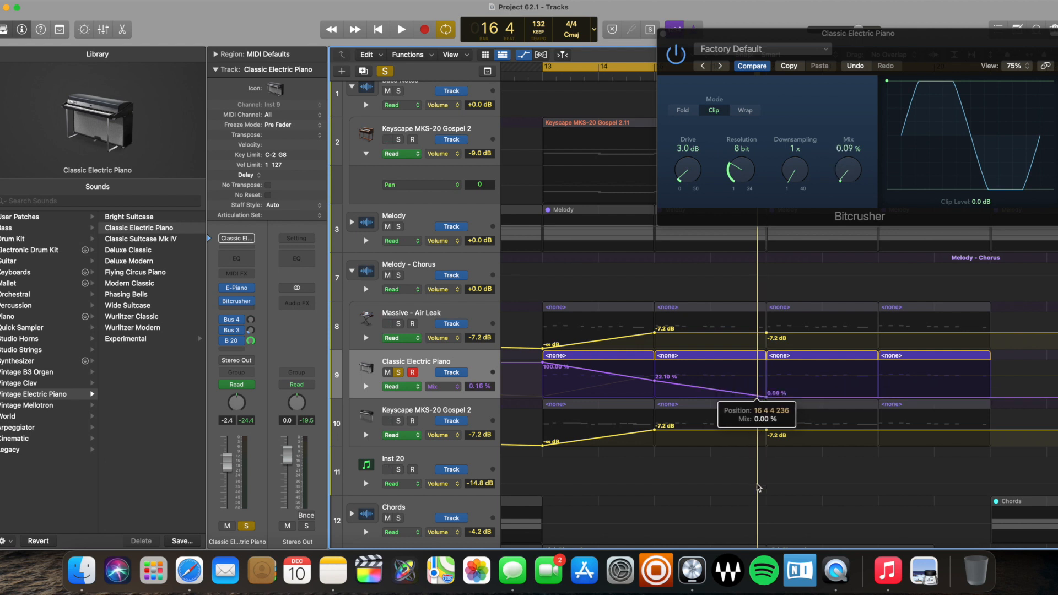
Decline enabling Dictation for now and play back the soloed Classic Electric Piano with its Bitcrusher Mix automation
key(ctrl)
key(ctrl)
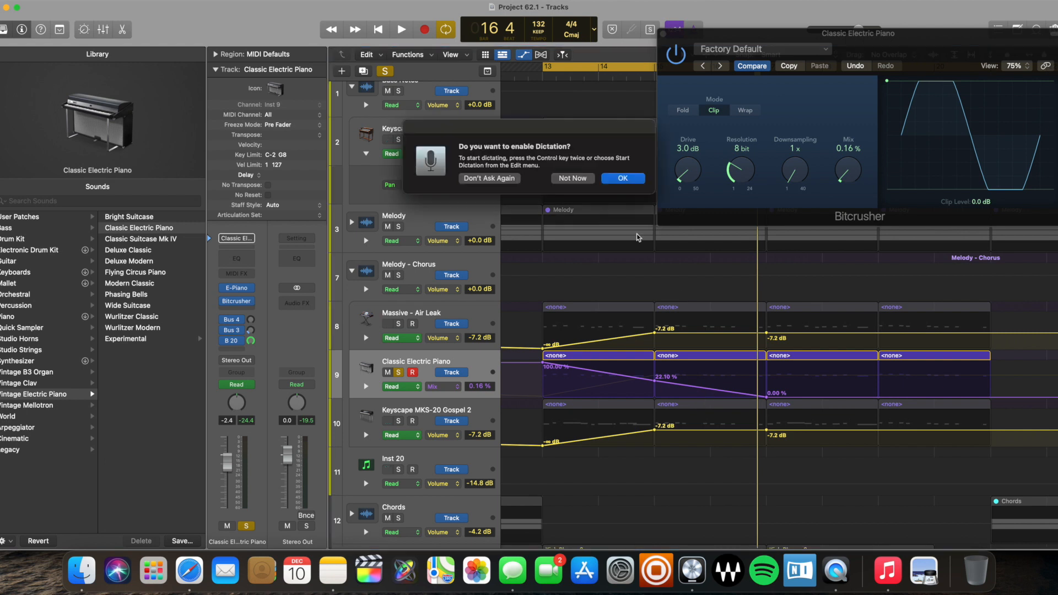
click(579, 179)
key(space)
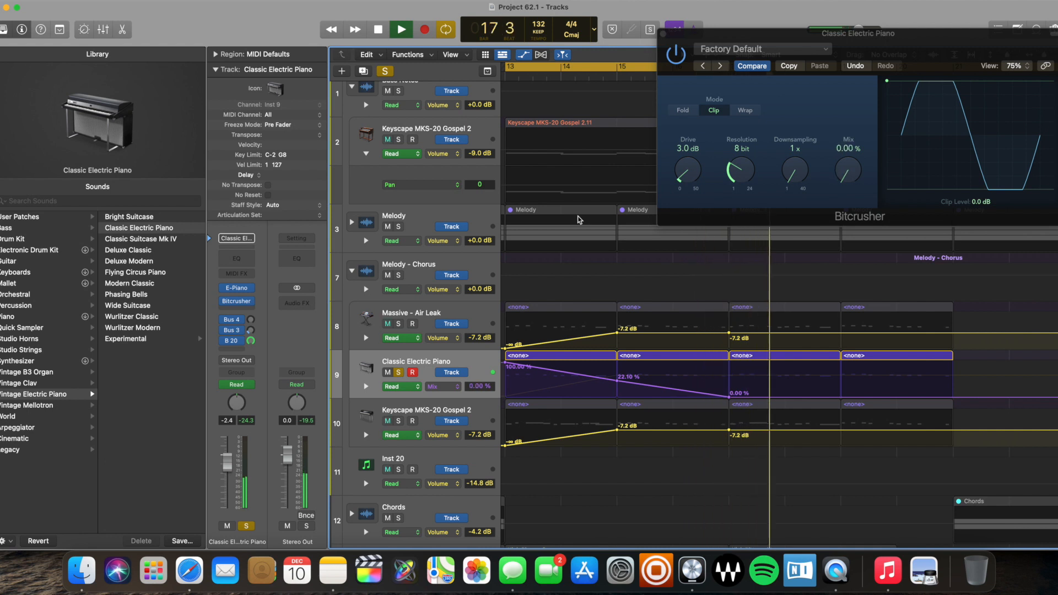
key(space)
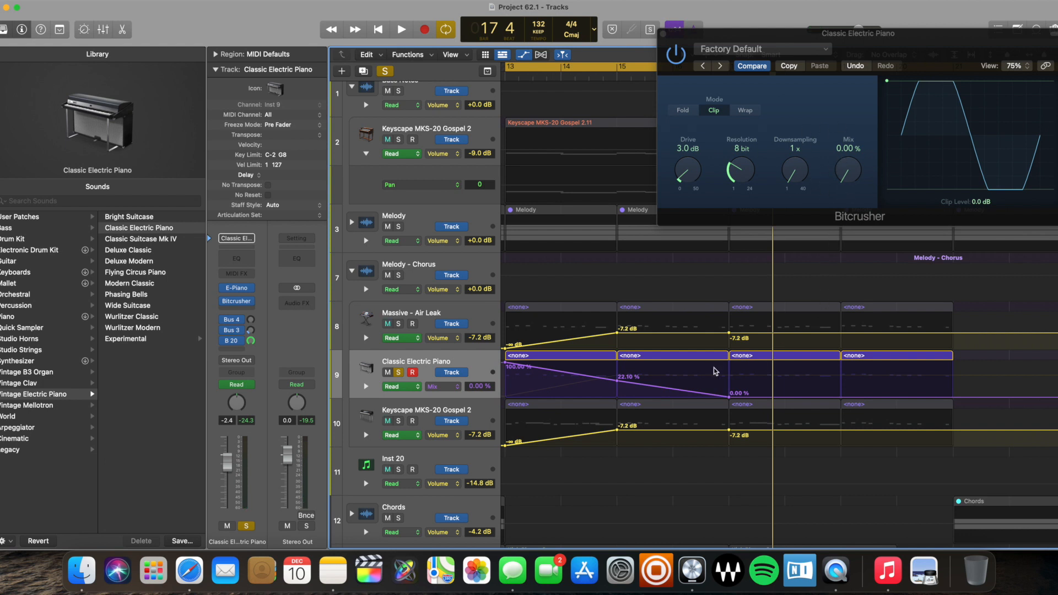
Close the Bitcrusher window and hide the automation view for all tracks
scroll(713, 371, down, 3)
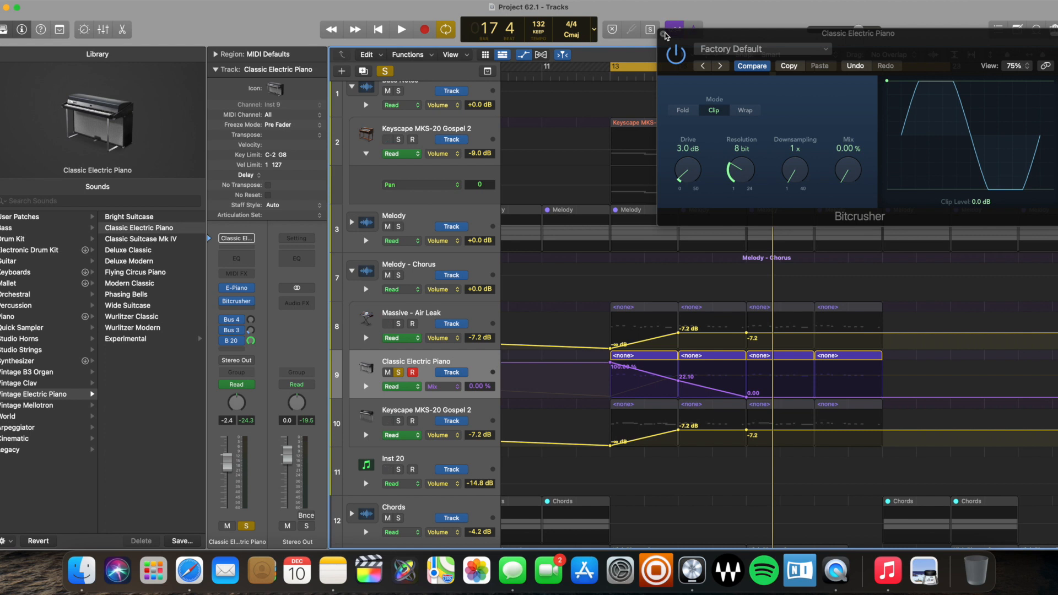
click(664, 35)
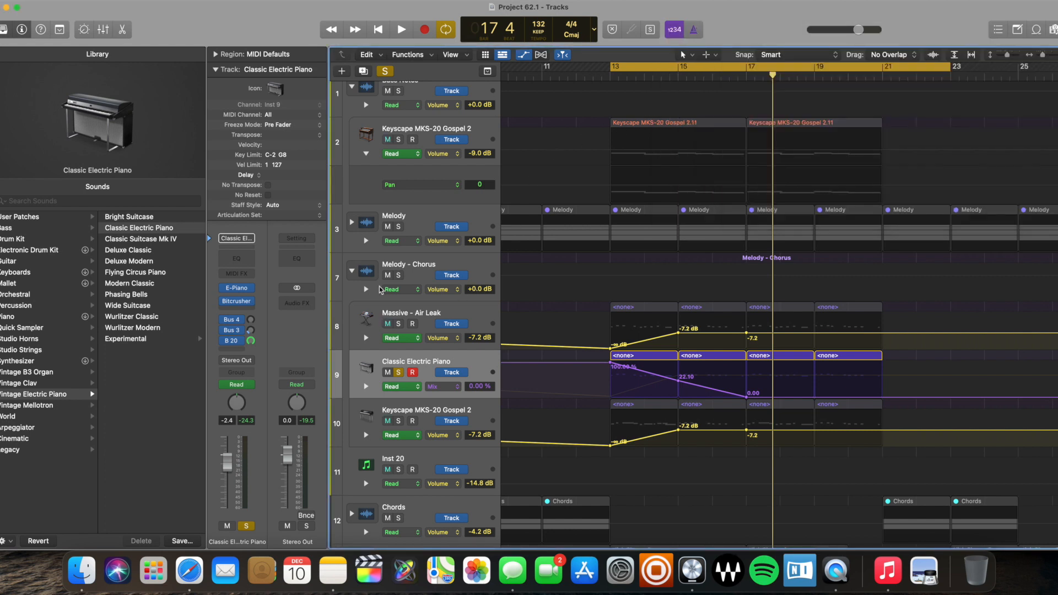
click(528, 278)
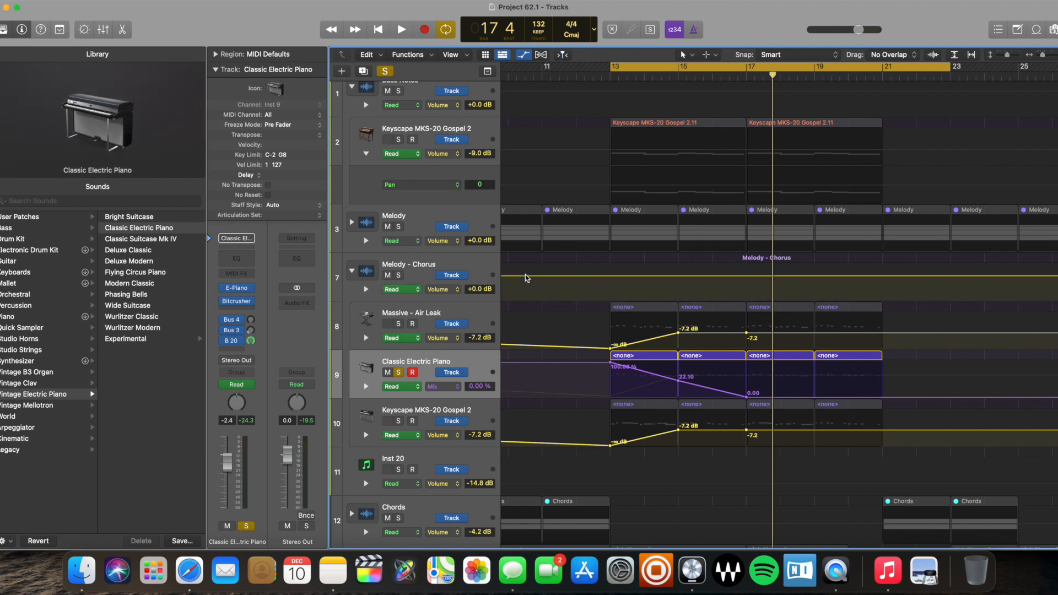
key(a)
key(super+Up)
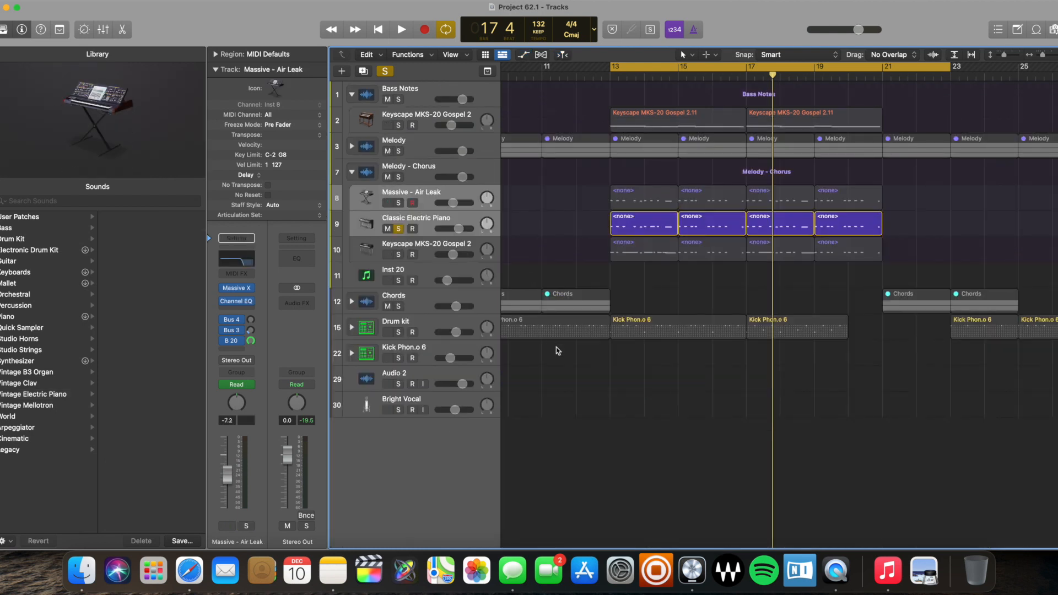
Turn off solo on the Classic Electric Piano and select the Keyscape MKS-20 Gospel 2 region at bar 13
click(399, 228)
click(676, 122)
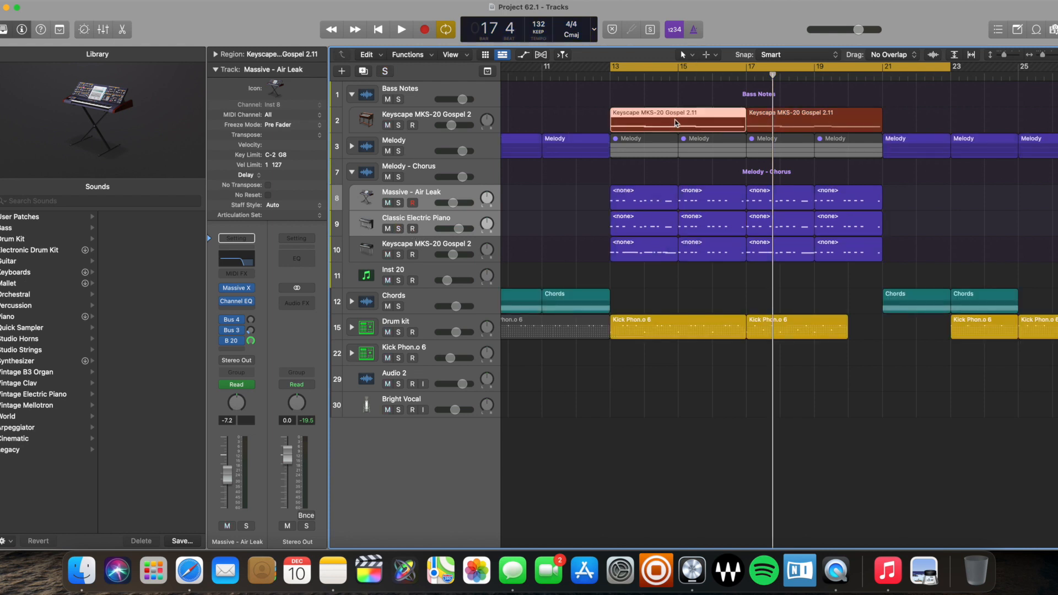
Open the selected bar 13 Keyscape MKS-20 Gospel 2 region in the Piano Roll with its region volume automation in view
scroll(687, 116, right, 2)
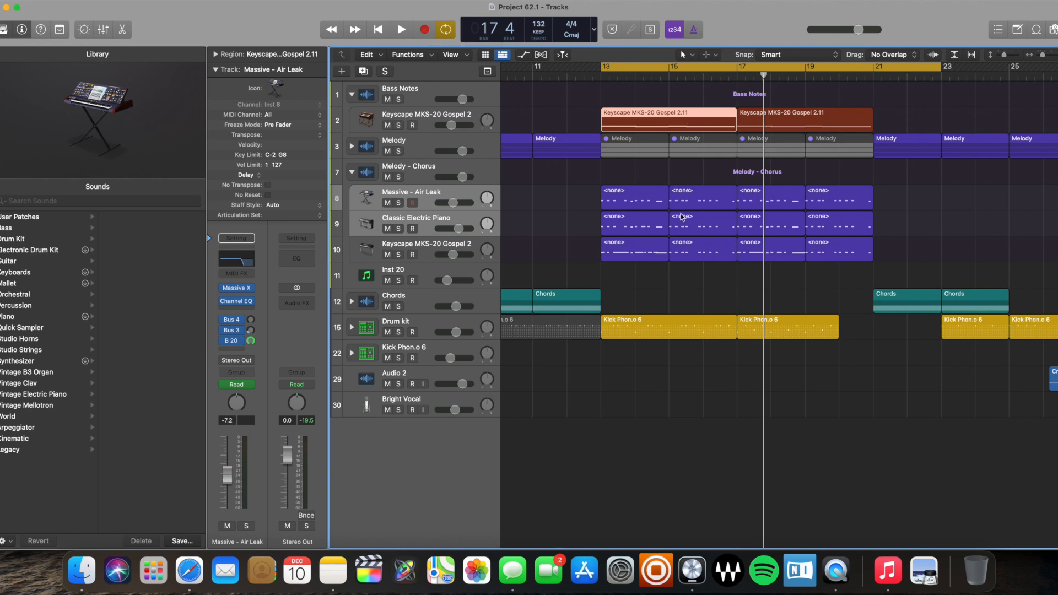
key(p)
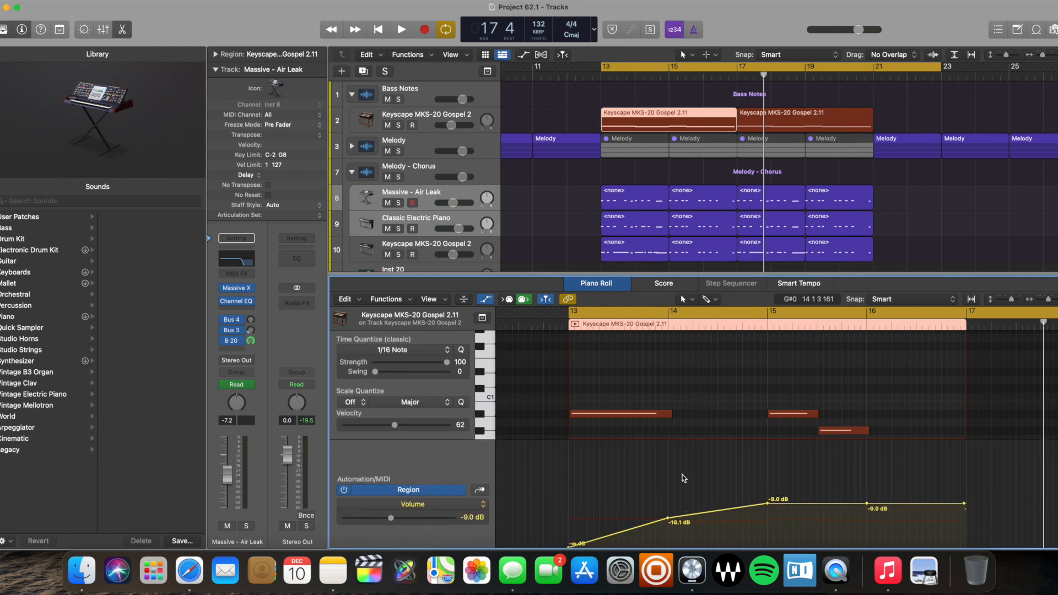
key(a)
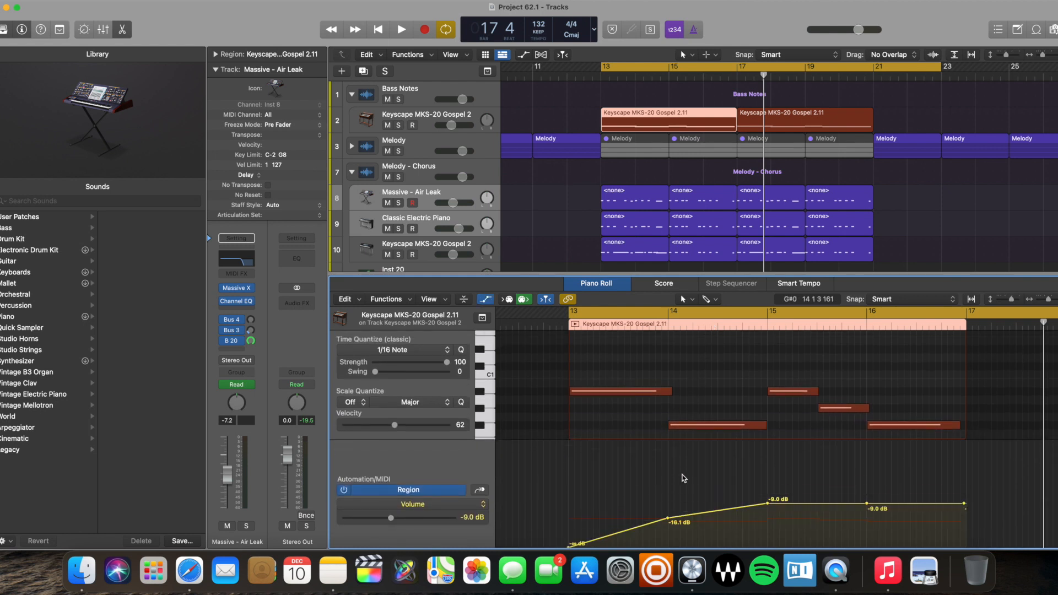
scroll(682, 478, down, 1)
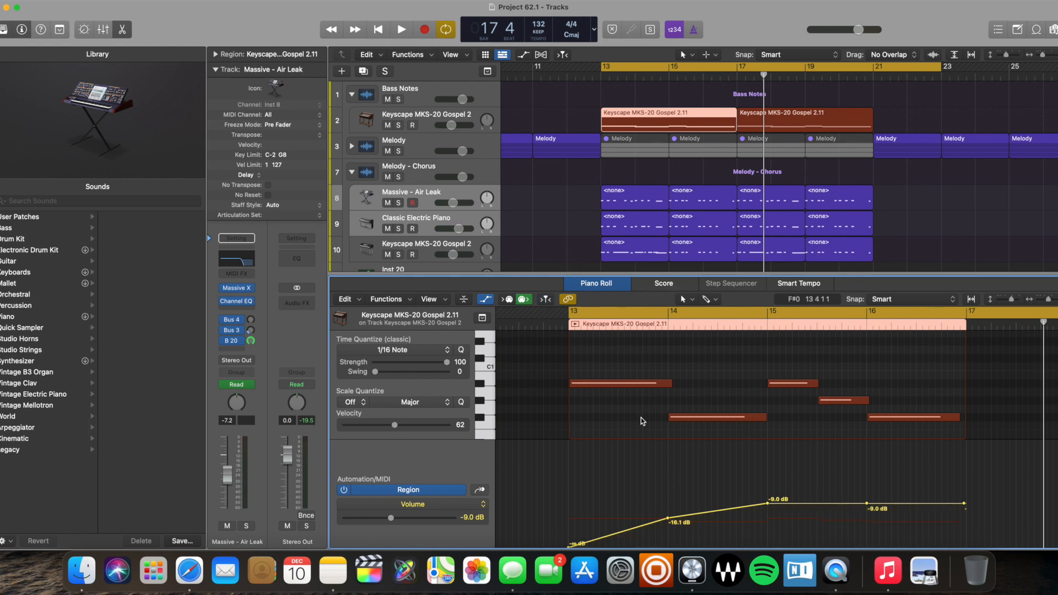
Convert all region automation of the bar 13 Keyscape MKS-20 Gospel 2 region to track automation
click(217, 0)
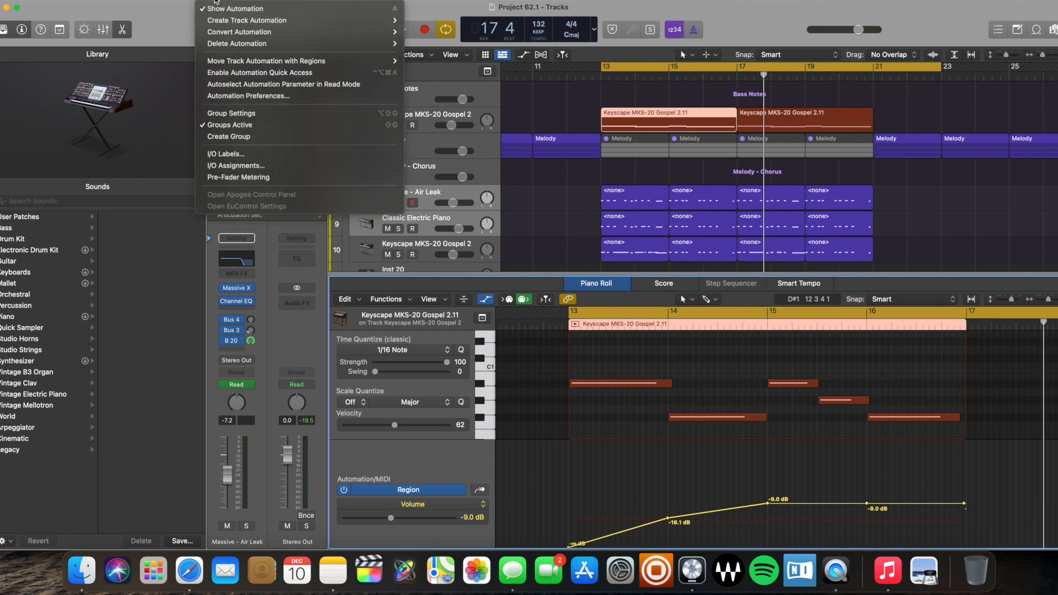
mouse_move(217, 64)
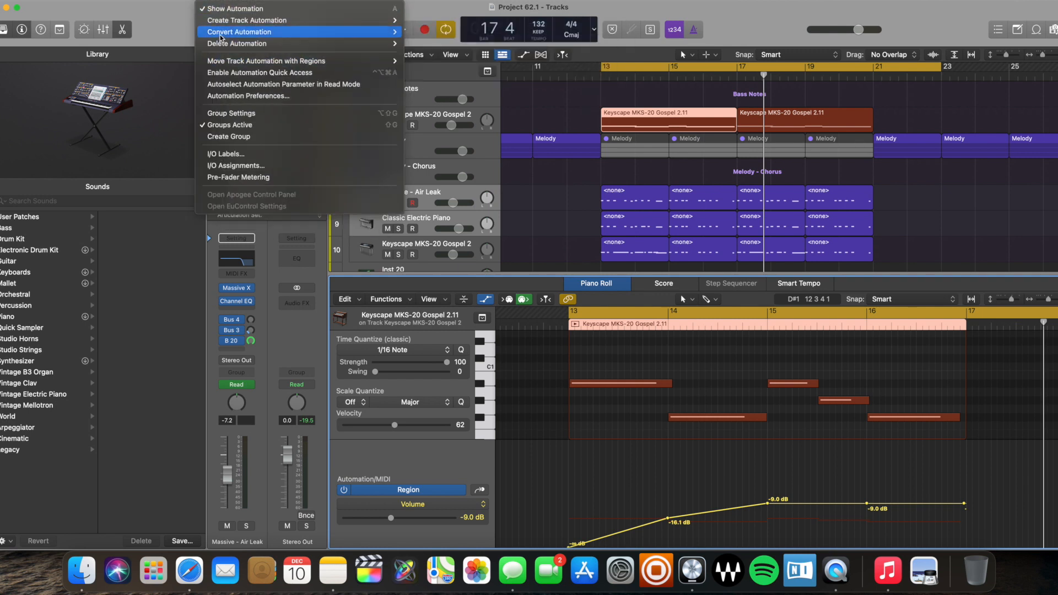
mouse_move(332, 33)
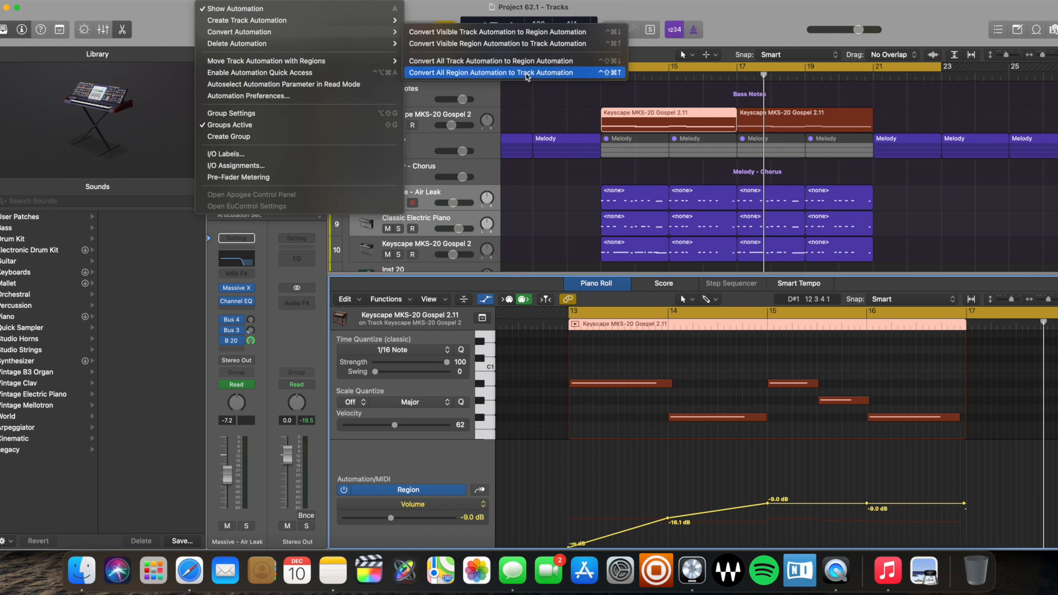
click(496, 74)
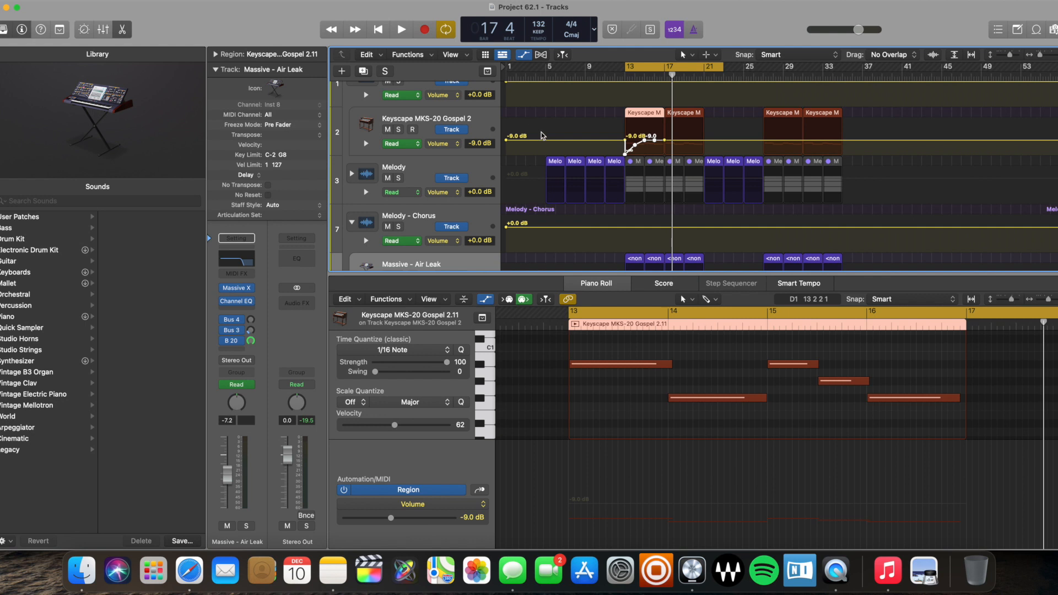
Select the Keyscape MKS-20 Gospel 2 track and delete its visible volume automation
click(210, 0)
mouse_move(243, 31)
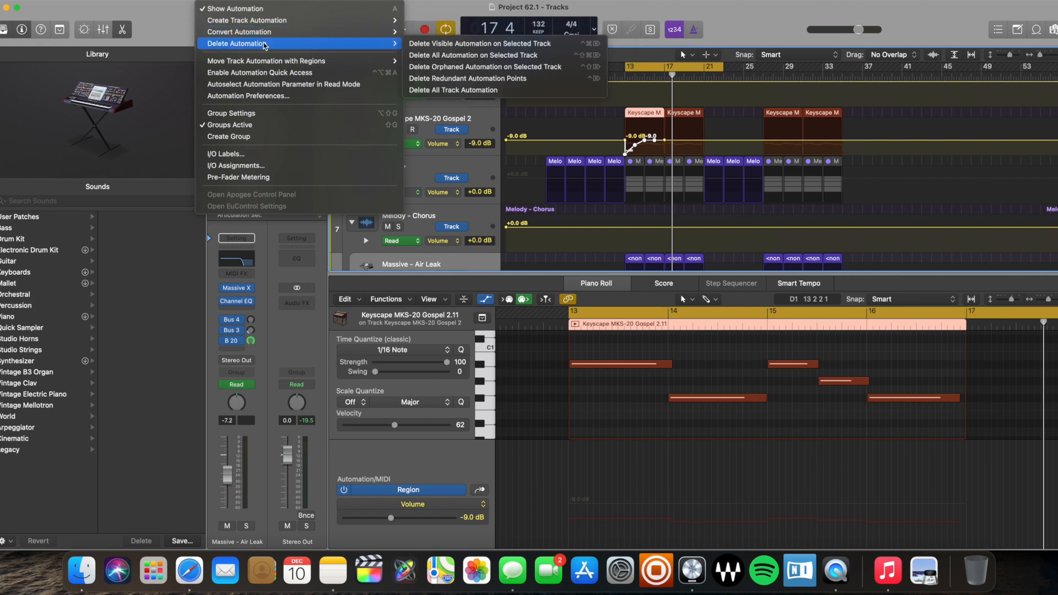
click(443, 116)
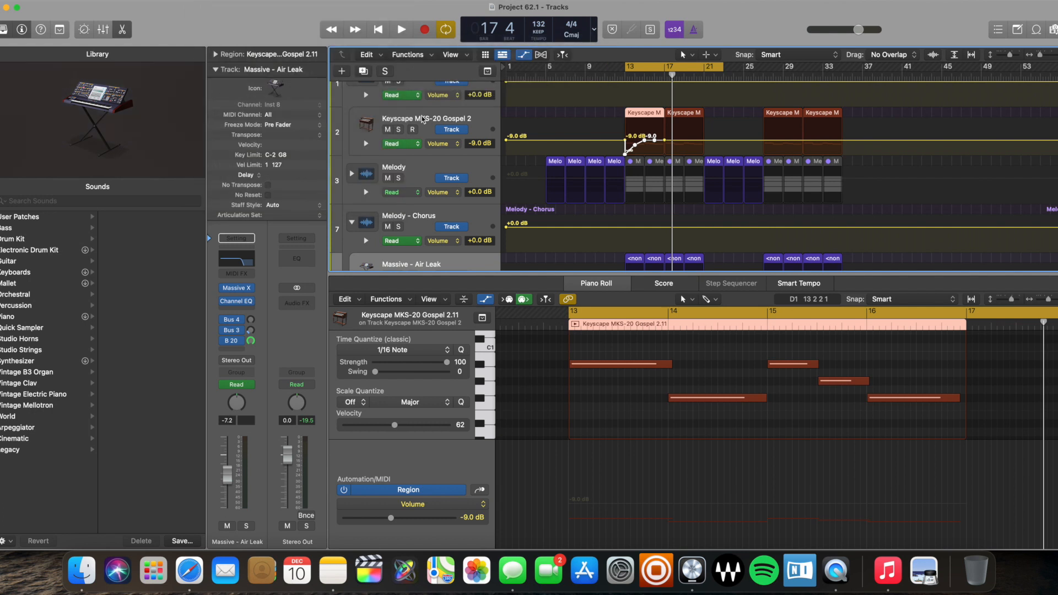
click(423, 119)
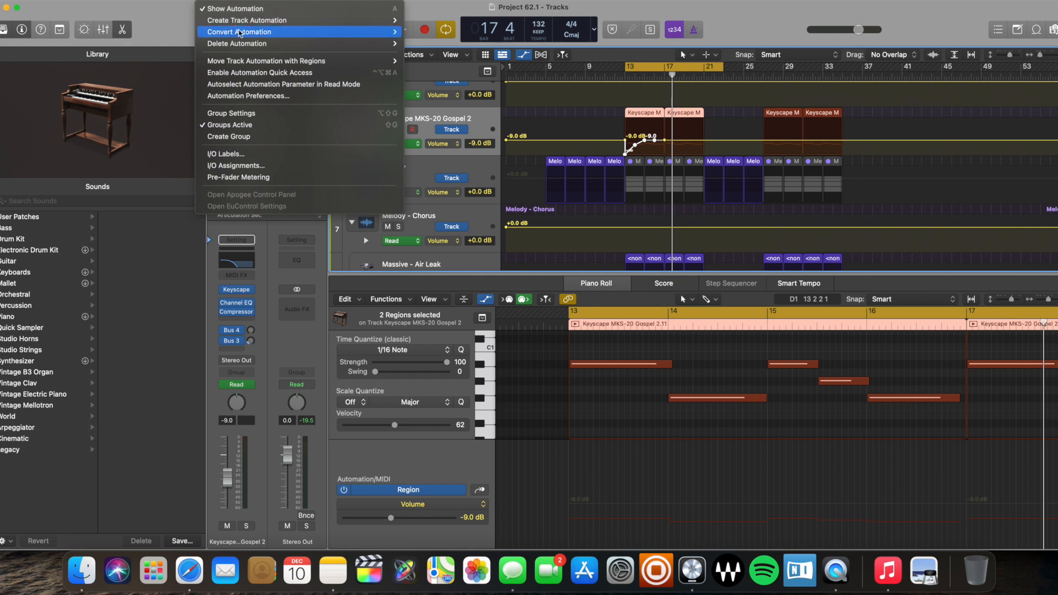
mouse_move(358, 43)
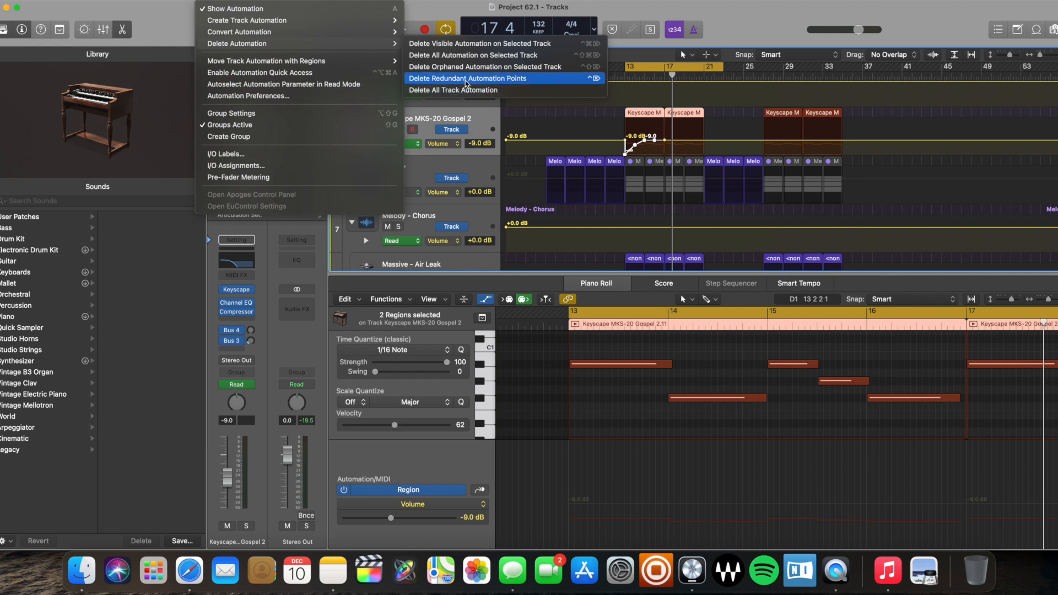
click(477, 48)
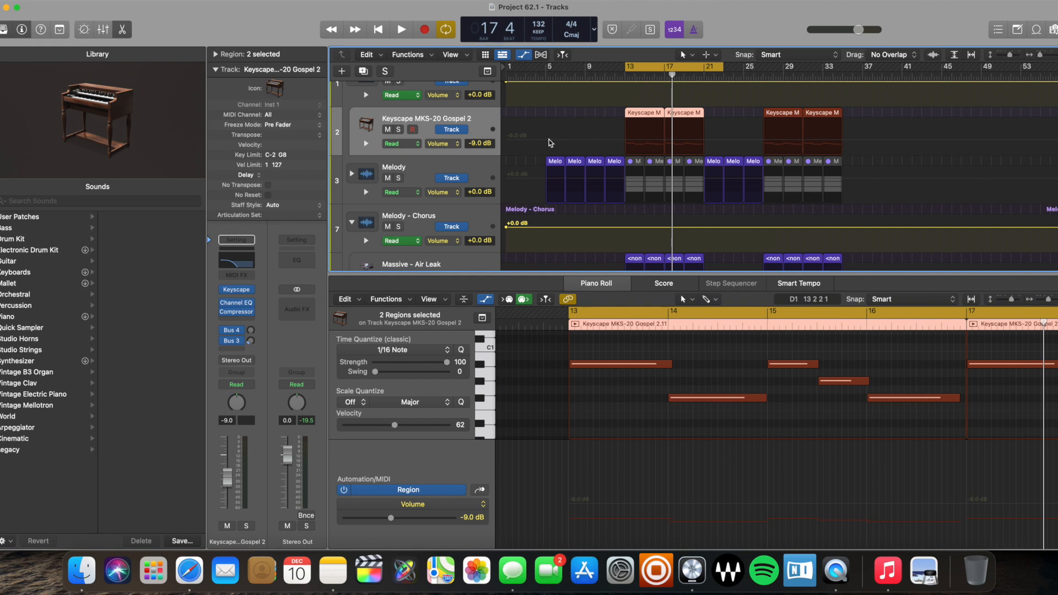